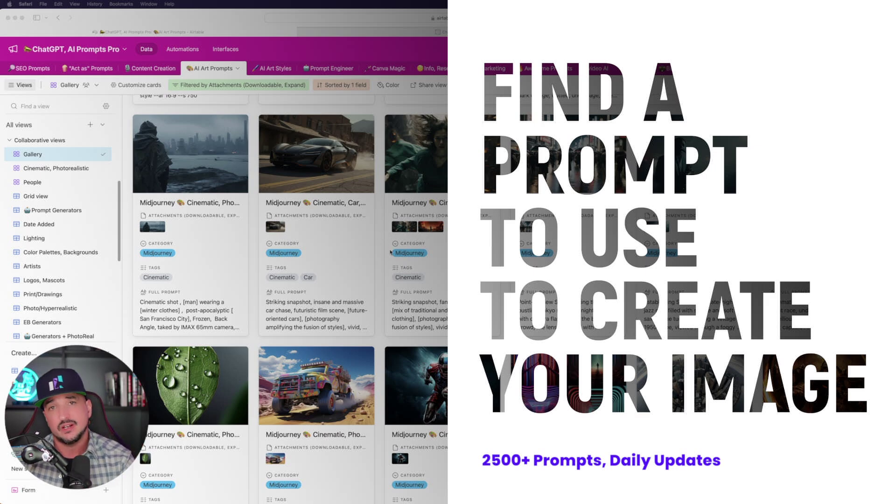
{"action": "scroll", "coordinate": [389, 268], "scroll_direction": "down", "scroll_amount": 10}
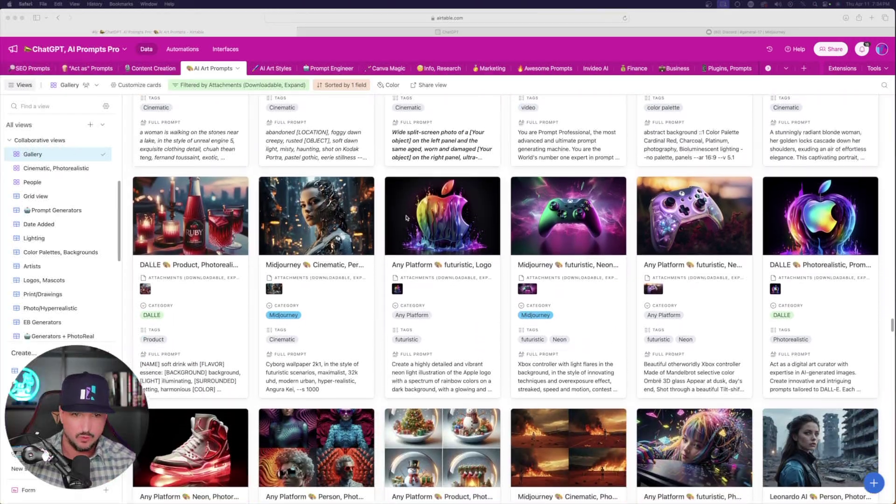
{"action": "scroll", "coordinate": [397, 230], "scroll_direction": "down", "scroll_amount": 8}
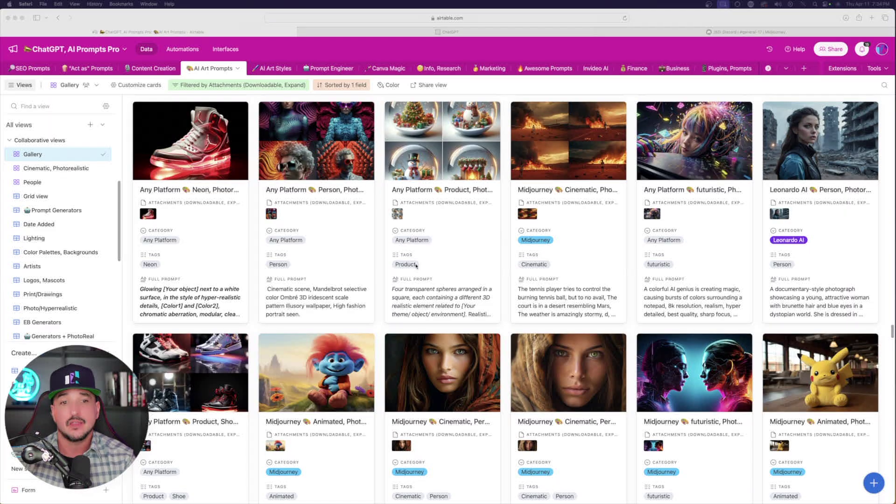
{"action": "scroll", "coordinate": [424, 256], "scroll_direction": "down", "scroll_amount": 3}
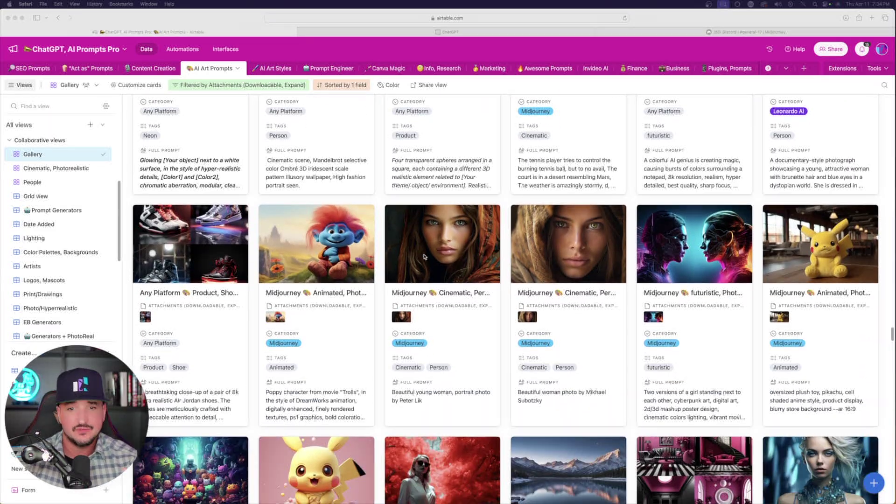
{"action": "scroll", "coordinate": [424, 256], "scroll_direction": "down", "scroll_amount": 3}
{"action": "scroll", "coordinate": [424, 256], "scroll_direction": "down", "scroll_amount": 3}
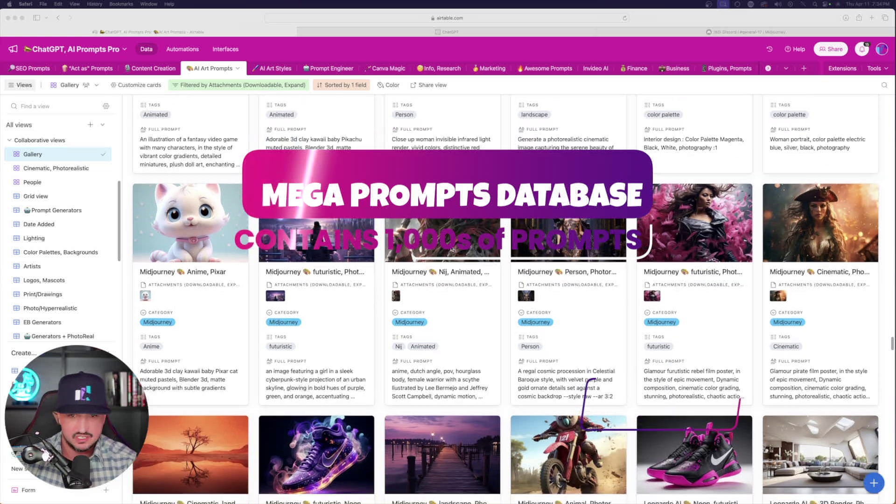
{"action": "scroll", "coordinate": [505, 298], "scroll_direction": "down", "scroll_amount": 3}
{"action": "scroll", "coordinate": [505, 299], "scroll_direction": "down", "scroll_amount": 5}
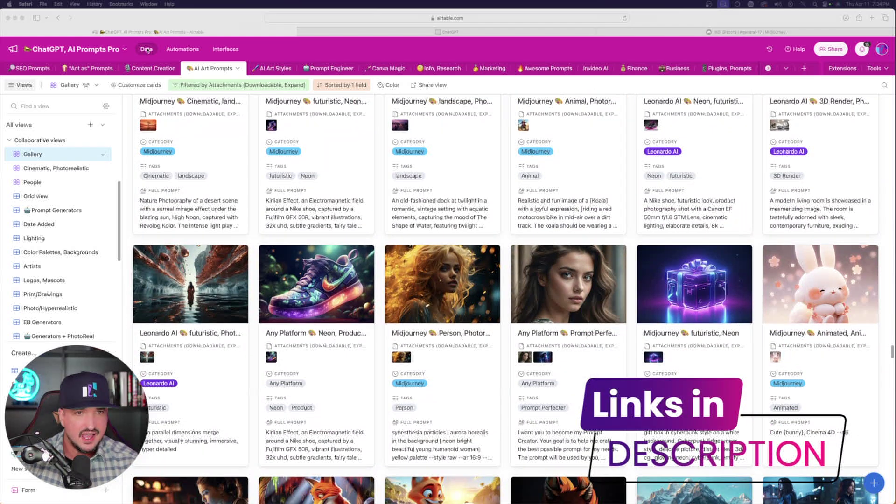
{"action": "scroll", "coordinate": [265, 107], "scroll_direction": "down", "scroll_amount": 5}
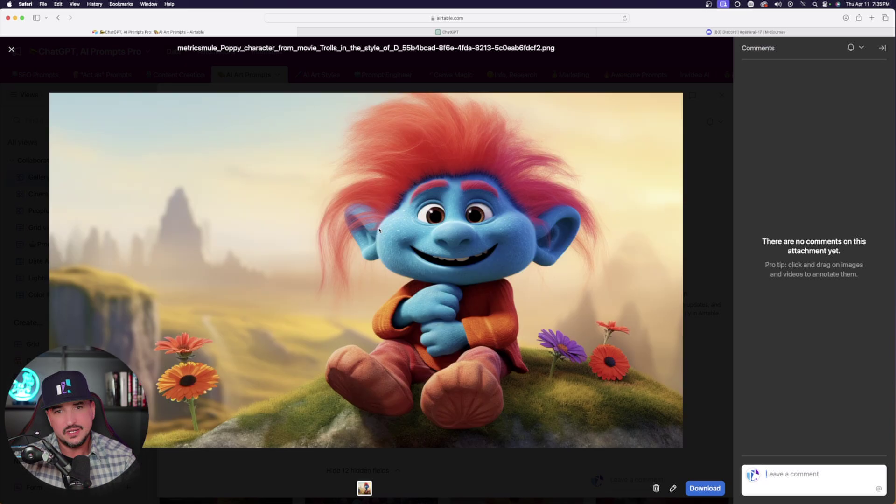
{"action": "key", "text": "Escape"}
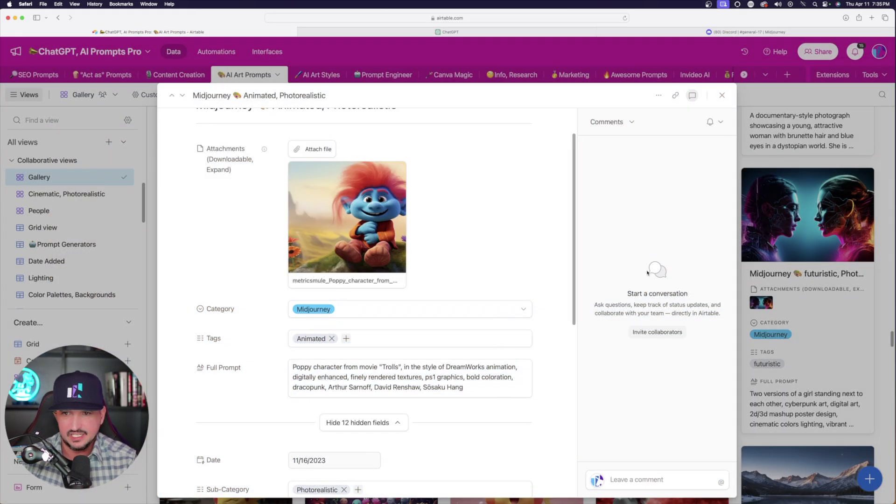
{"action": "left_click", "coordinate": [809, 383]}
{"action": "scroll", "coordinate": [554, 286], "scroll_direction": "down", "scroll_amount": 8}
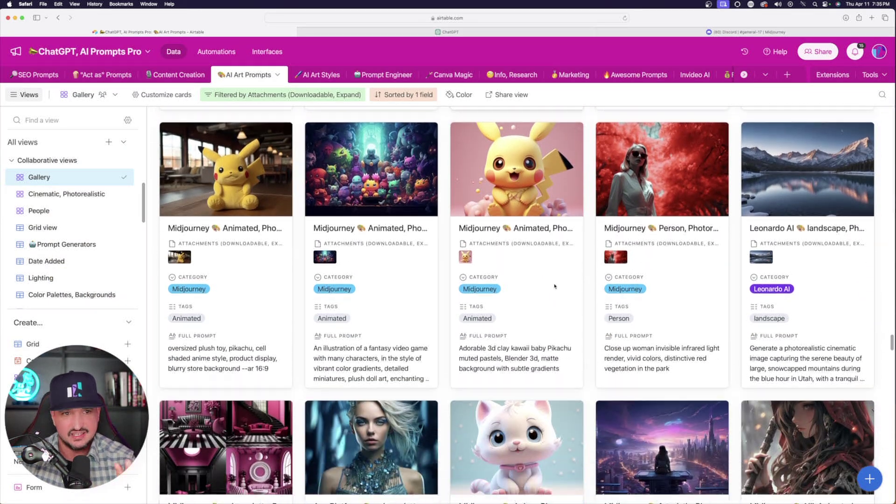
{"action": "scroll", "coordinate": [531, 281], "scroll_direction": "down", "scroll_amount": 12}
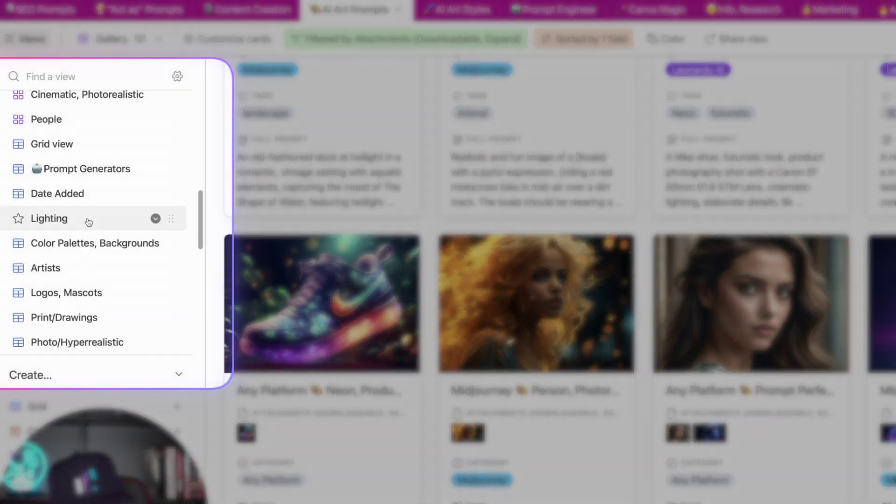
{"action": "scroll", "coordinate": [43, 253], "scroll_direction": "down", "scroll_amount": 3}
{"action": "scroll", "coordinate": [45, 207], "scroll_direction": "down", "scroll_amount": 4}
Filter the gallery to DALL-E prompts and view the Sports, Team football helmets image full size
{"action": "left_click", "coordinate": [28, 261]}
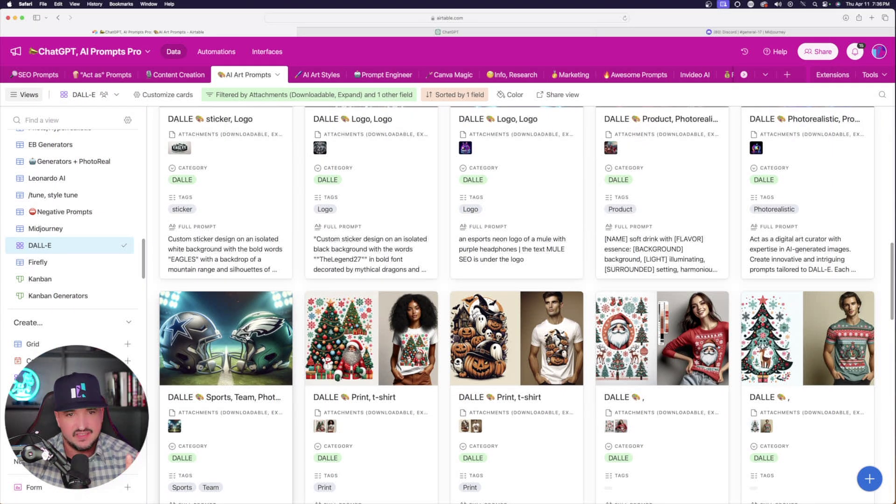
{"action": "left_click", "coordinate": [248, 337]}
{"action": "left_click", "coordinate": [347, 264]}
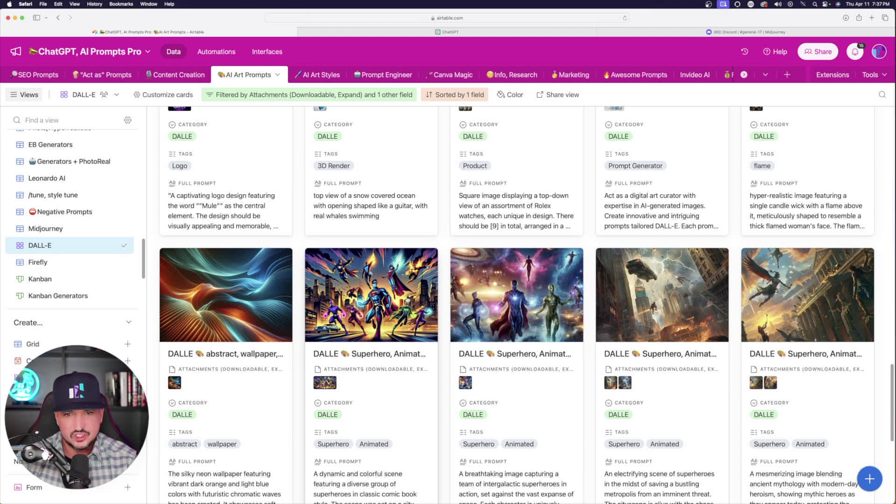
Open the Superhero, Animated, Comic record, preview its image, and select its entire Full Prompt text
{"action": "left_click", "coordinate": [403, 298]}
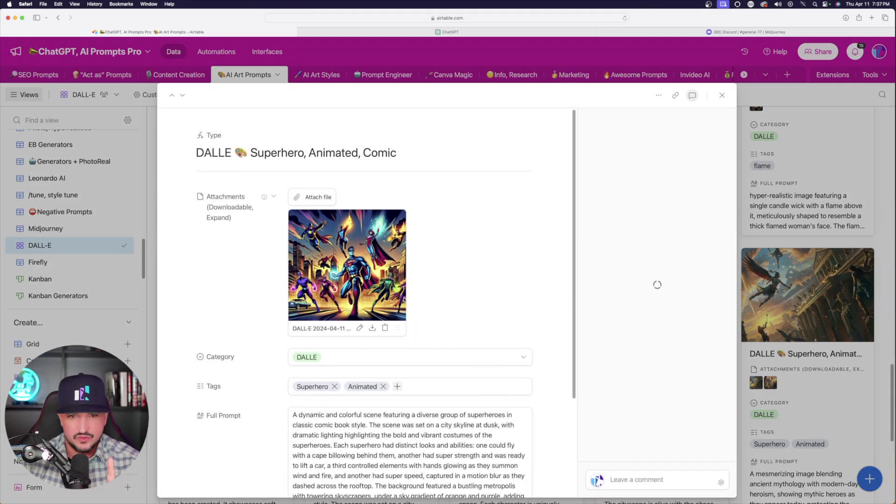
{"action": "left_click", "coordinate": [356, 247]}
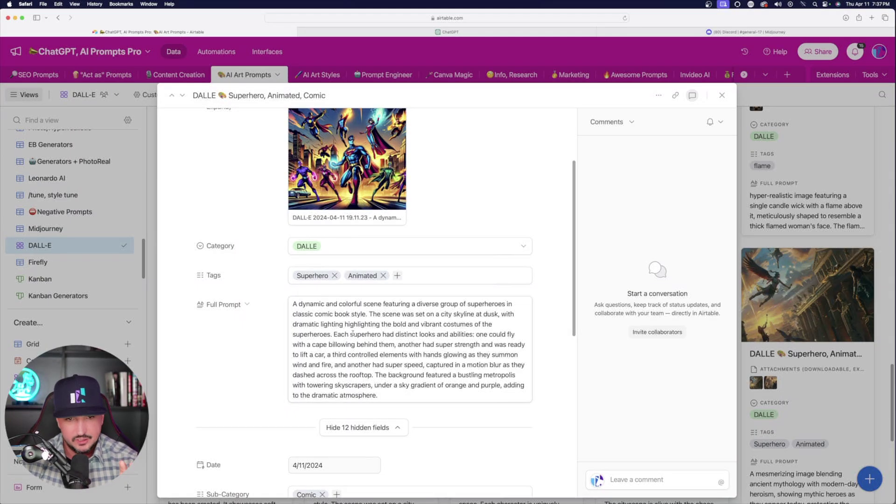
{"action": "double_click", "coordinate": [351, 333]}
{"action": "left_click", "coordinate": [352, 438]}
{"action": "key", "text": "ctrl+a"}
{"action": "key", "text": "super+c"}
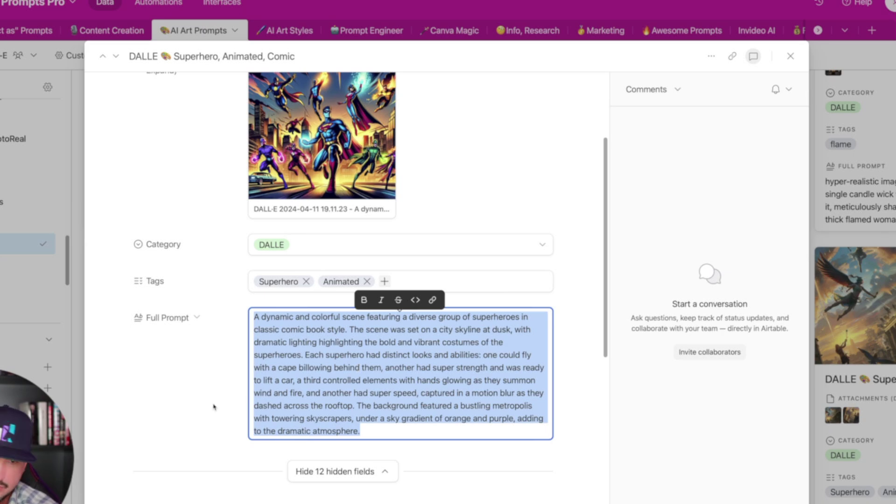
{"action": "left_click", "coordinate": [200, 399]}
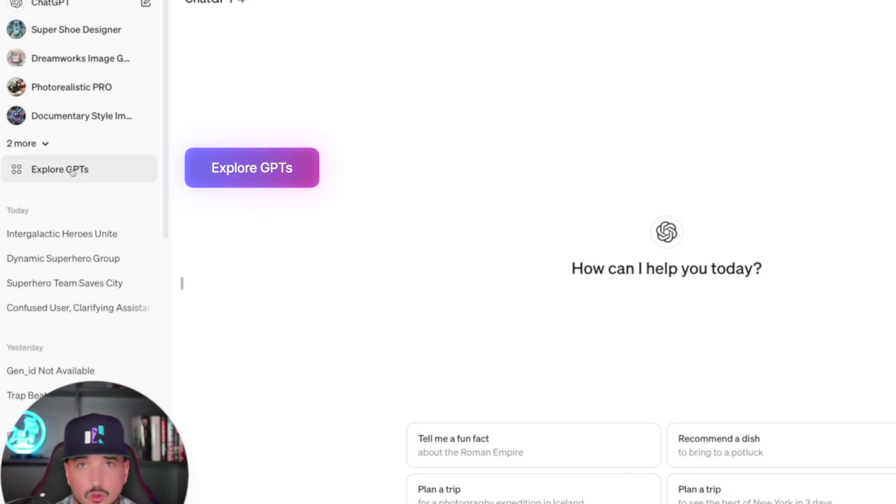
Find the DALL·E GPT in Explore GPTs' DALL·E category and start a chat with it
{"action": "left_click", "coordinate": [72, 171]}
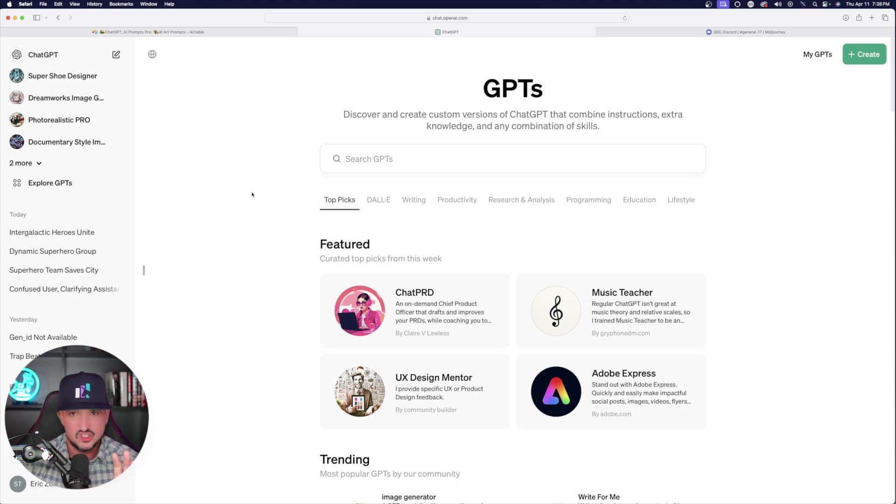
{"action": "scroll", "coordinate": [252, 197], "scroll_direction": "down", "scroll_amount": 3}
{"action": "scroll", "coordinate": [327, 210], "scroll_direction": "up", "scroll_amount": 3}
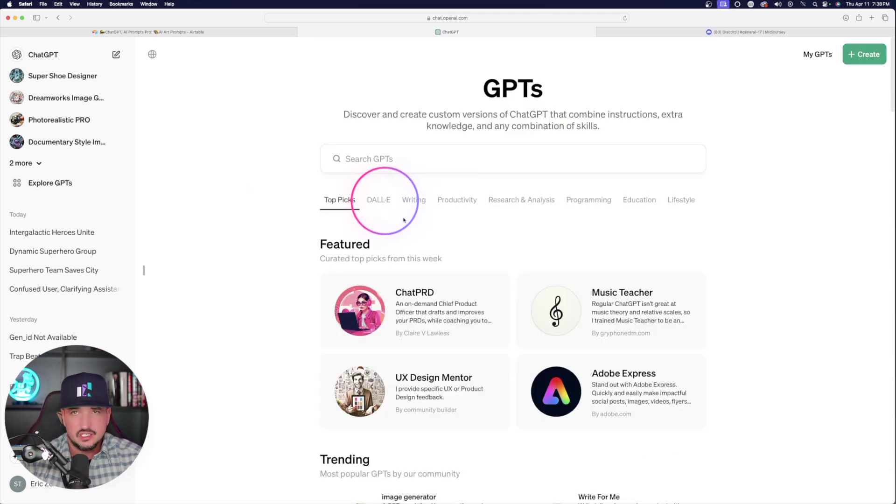
{"action": "left_click", "coordinate": [379, 201]}
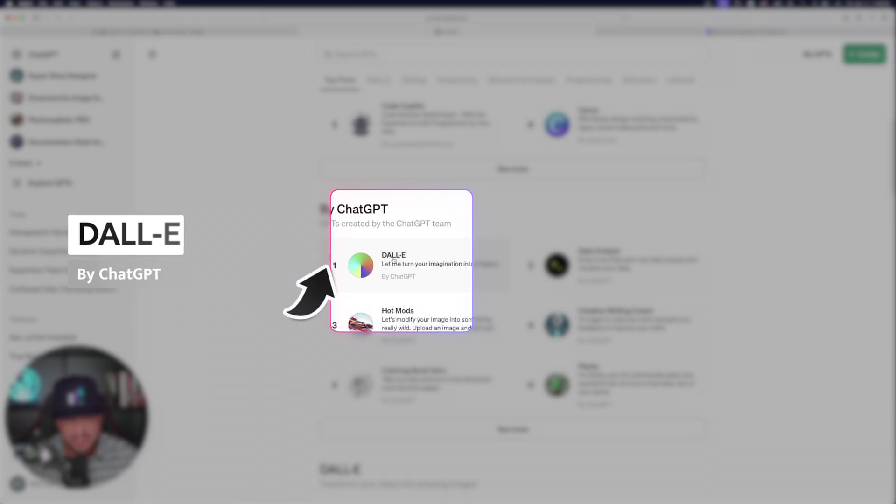
{"action": "left_click", "coordinate": [402, 277]}
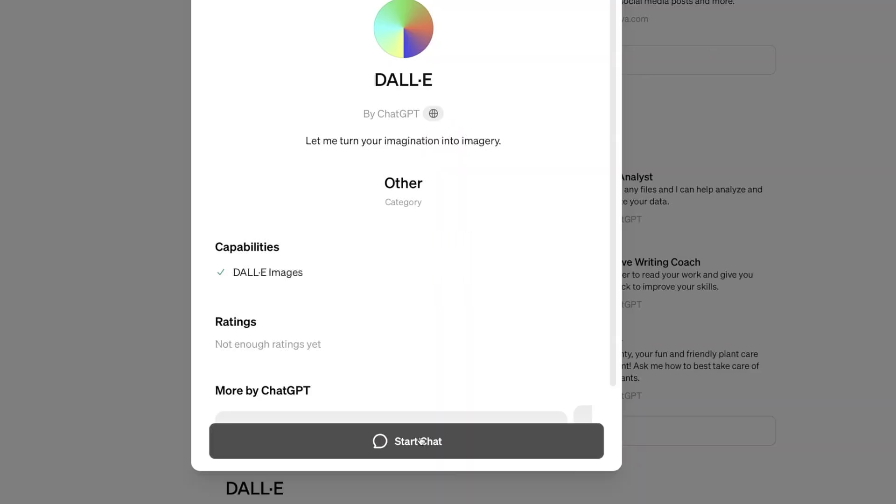
{"action": "left_click", "coordinate": [458, 436]}
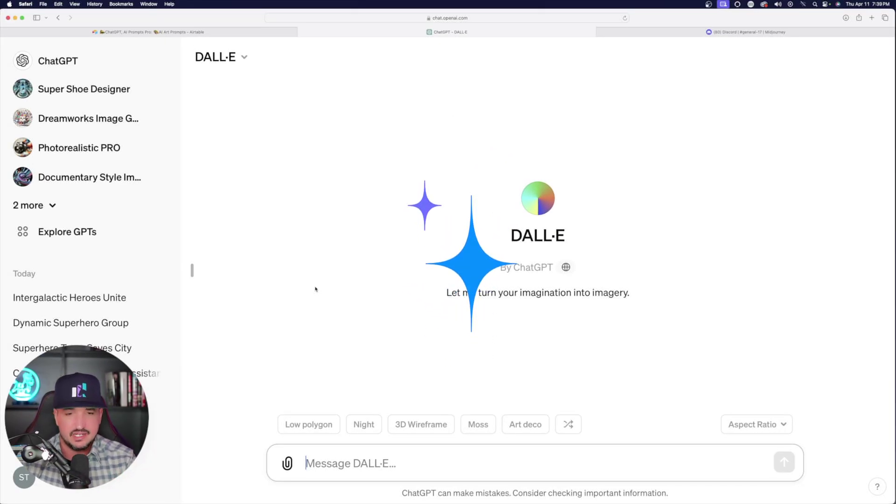
Reshuffle the DALL·E chat's style suggestions twice to get a new set of options
{"action": "mouse_move", "coordinate": [308, 423]}
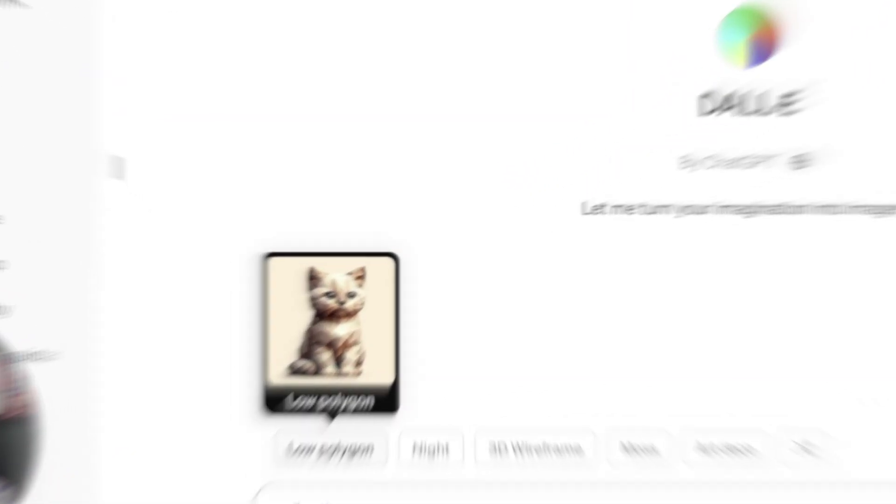
{"action": "mouse_move", "coordinate": [397, 444]}
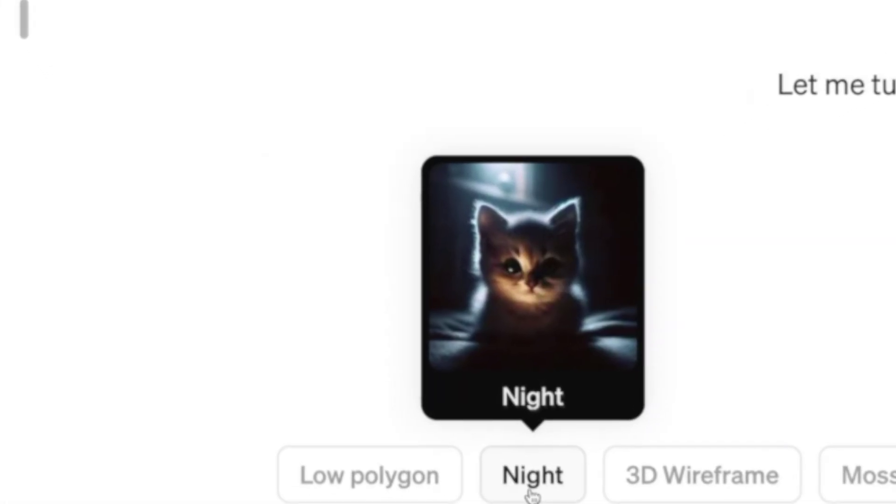
{"action": "mouse_move", "coordinate": [682, 485]}
{"action": "mouse_move", "coordinate": [476, 429]}
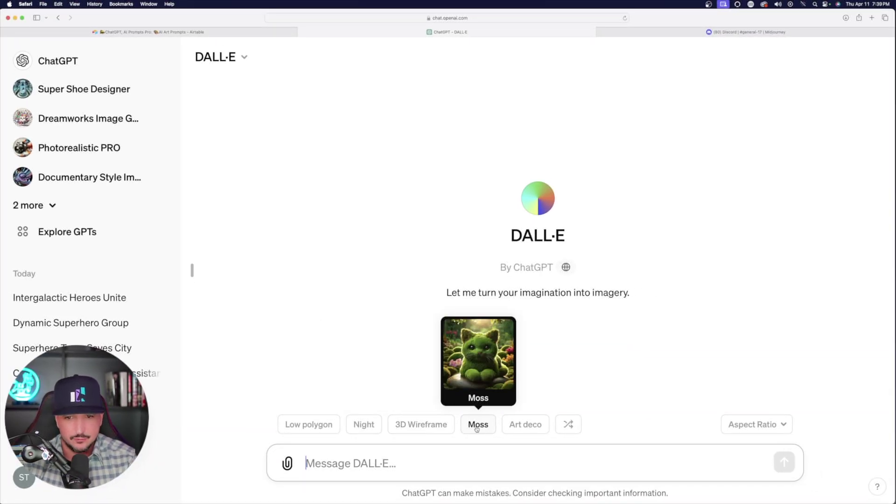
{"action": "mouse_move", "coordinate": [525, 428]}
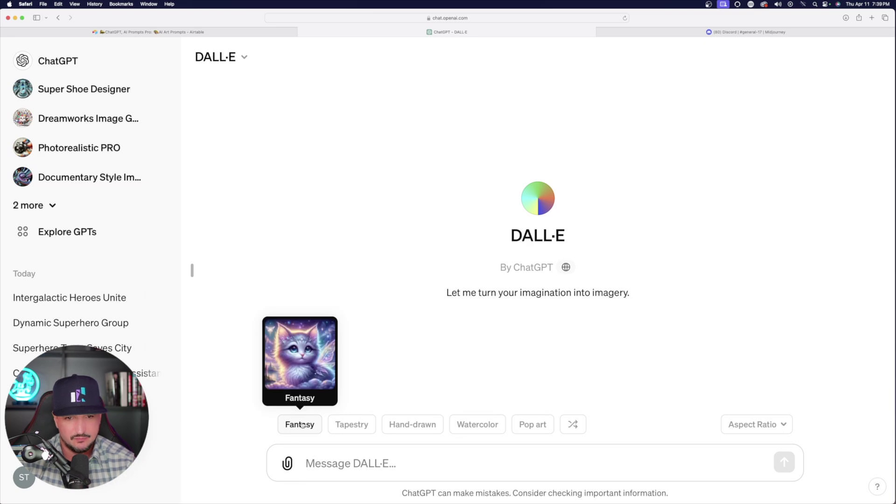
{"action": "mouse_move", "coordinate": [404, 433]}
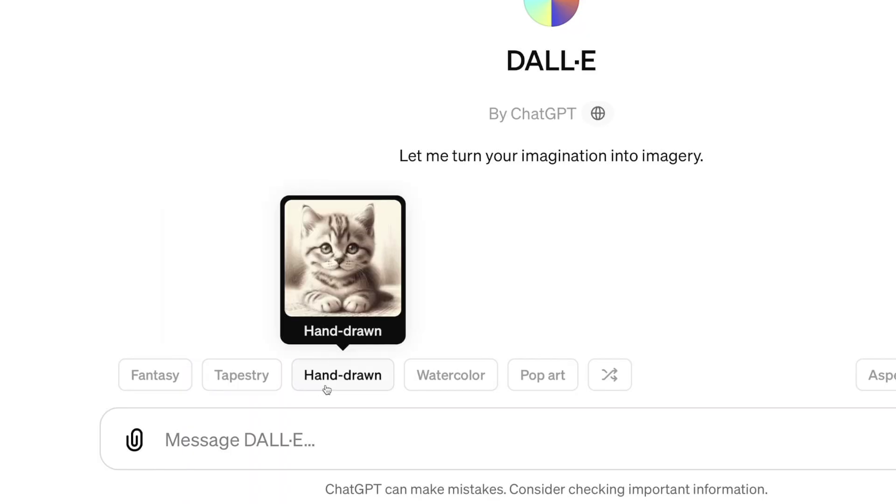
{"action": "mouse_move", "coordinate": [452, 380]}
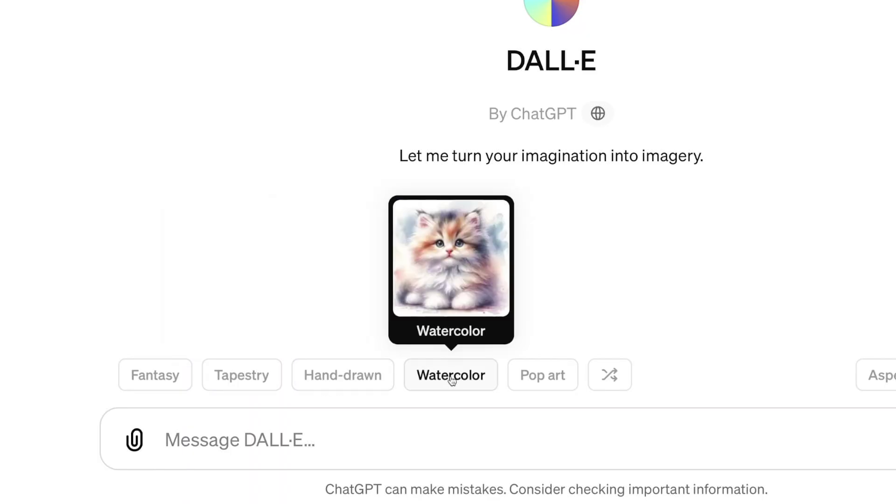
{"action": "mouse_move", "coordinate": [528, 381]}
{"action": "left_click", "coordinate": [599, 380]}
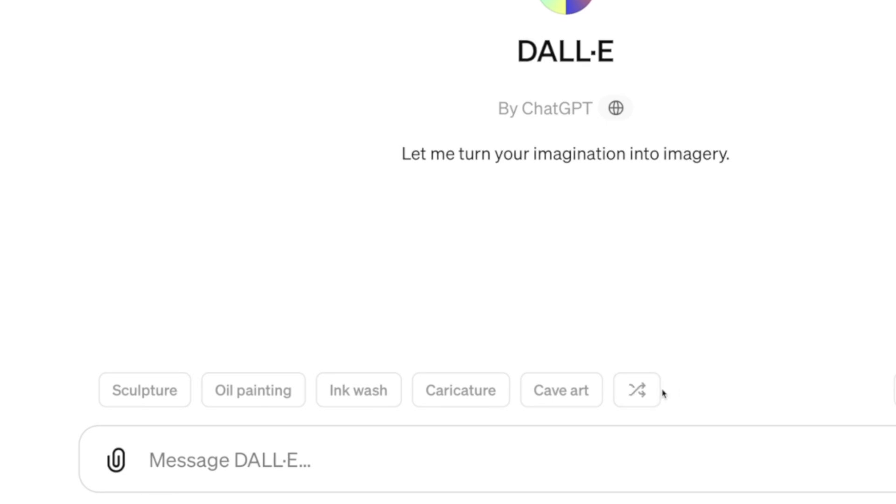
{"action": "left_click", "coordinate": [656, 393]}
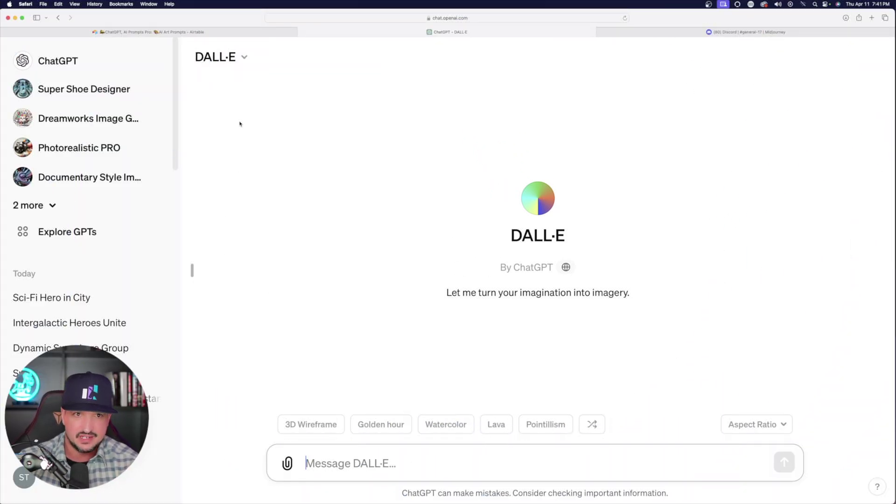
Paste the Airtable superhero prompt into the DALL·E message box and send it to generate images
{"action": "left_click", "coordinate": [222, 33]}
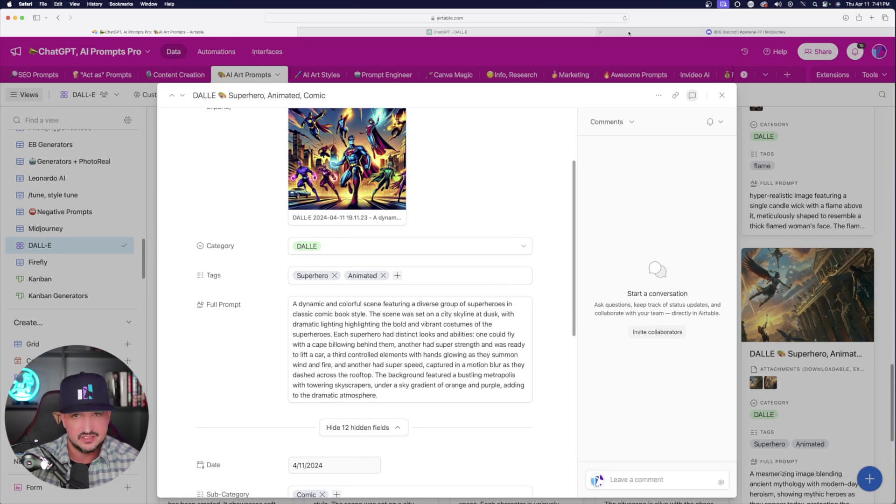
{"action": "left_click", "coordinate": [537, 35]}
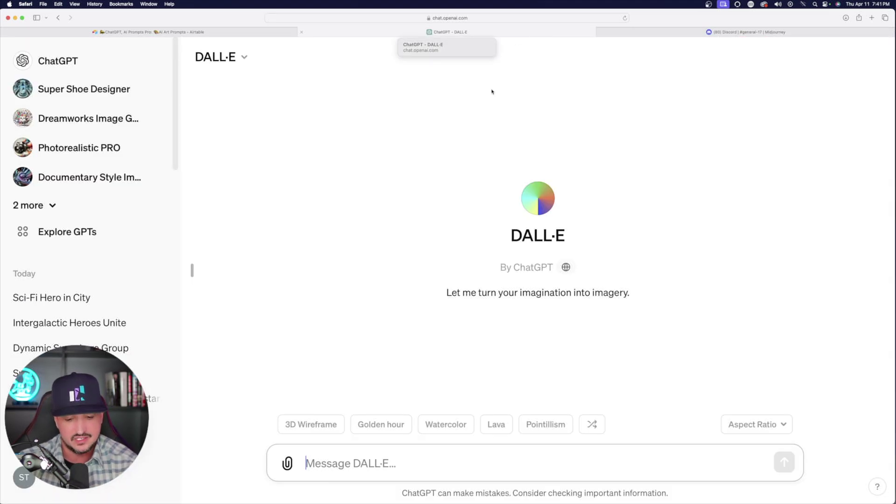
{"action": "mouse_move", "coordinate": [364, 423]}
{"action": "key", "text": "super+v"}
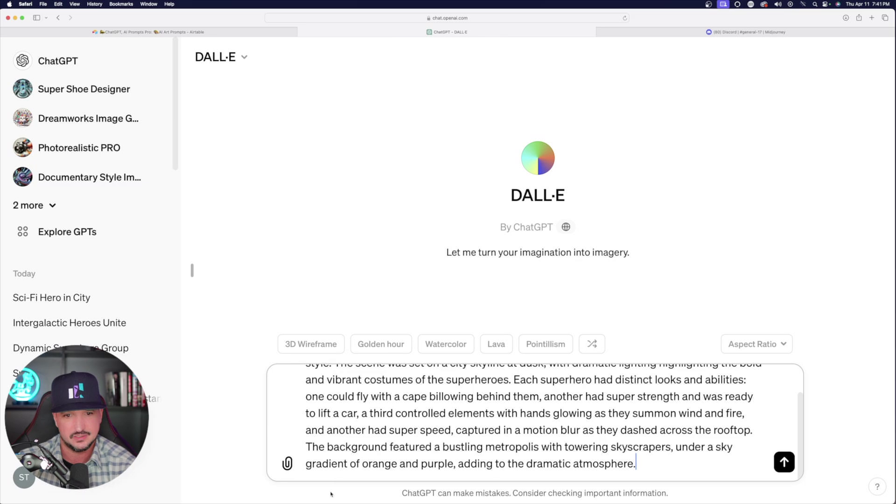
{"action": "scroll", "coordinate": [465, 430], "scroll_direction": "up", "scroll_amount": 5}
{"action": "key", "text": "Return"}
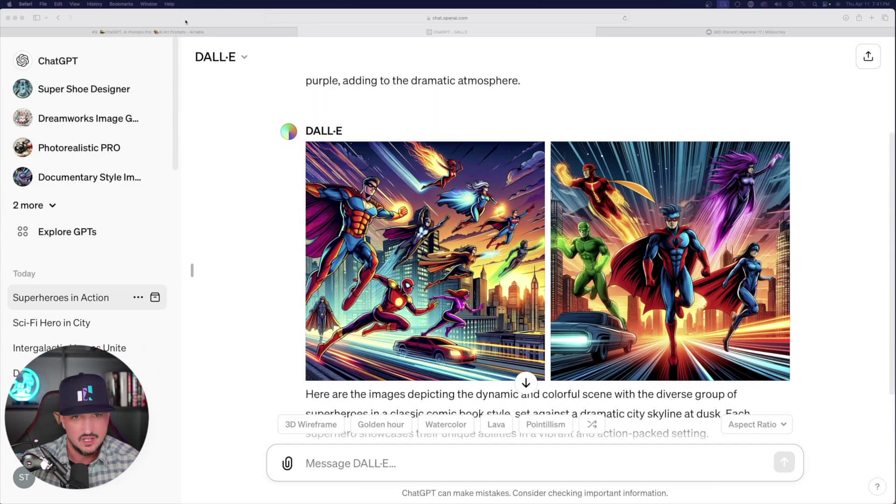
Compare with the Airtable record's superhero image, then open the first generated superhero image large
{"action": "left_click", "coordinate": [186, 32]}
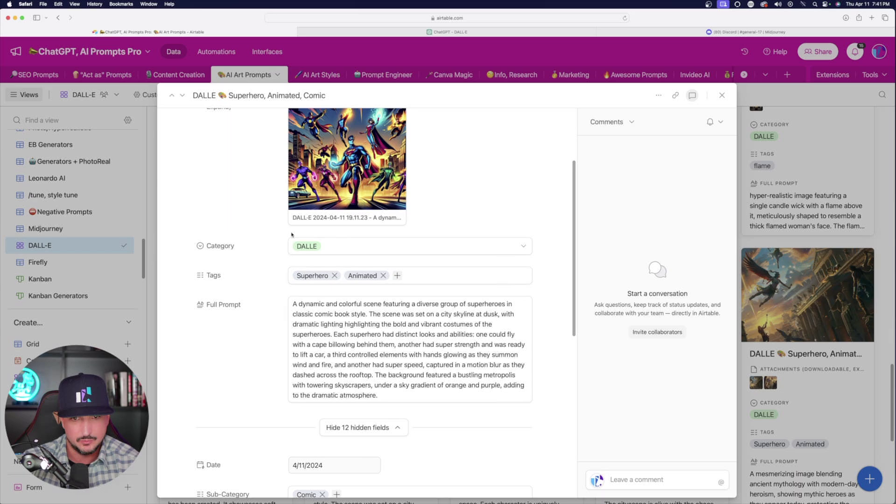
{"action": "left_click", "coordinate": [371, 162]}
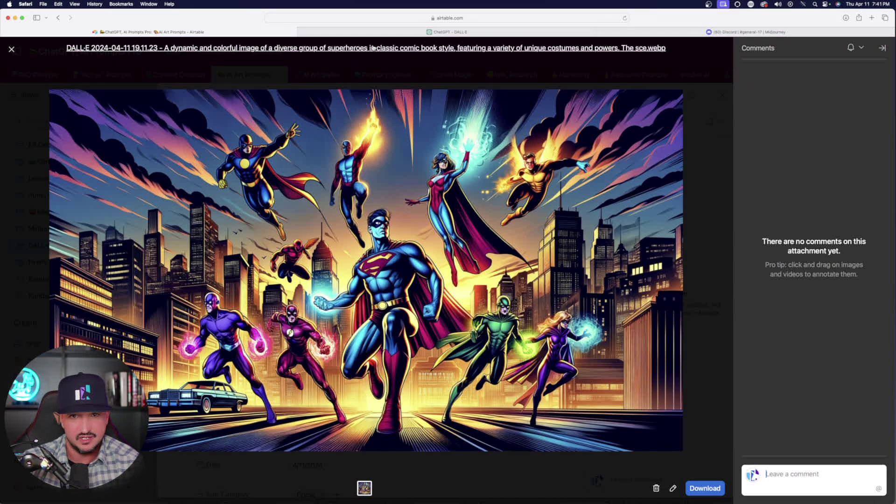
{"action": "left_click", "coordinate": [150, 66]}
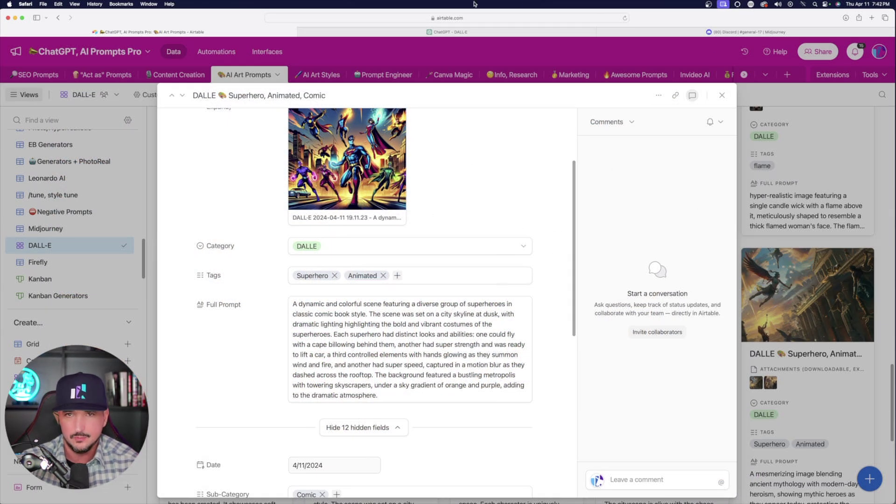
{"action": "left_click", "coordinate": [447, 32]}
{"action": "left_click", "coordinate": [447, 270]}
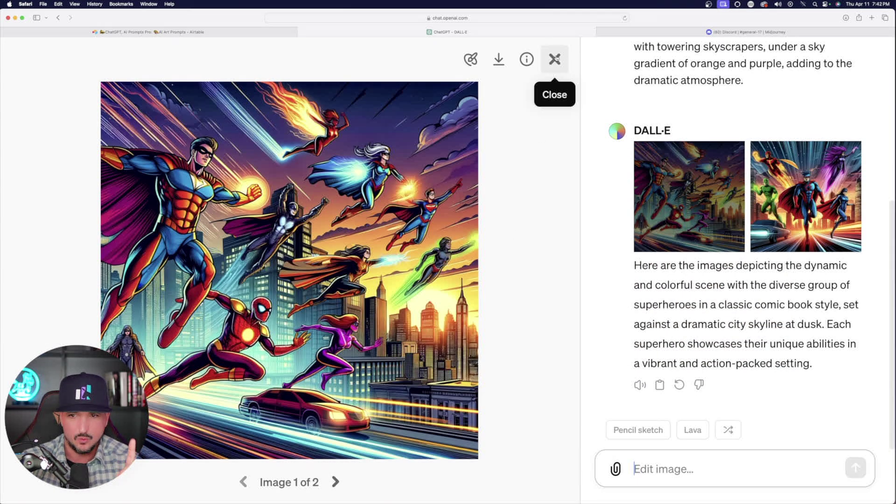
{"action": "left_click", "coordinate": [554, 59]}
{"action": "scroll", "coordinate": [395, 411], "scroll_direction": "down", "scroll_amount": 2}
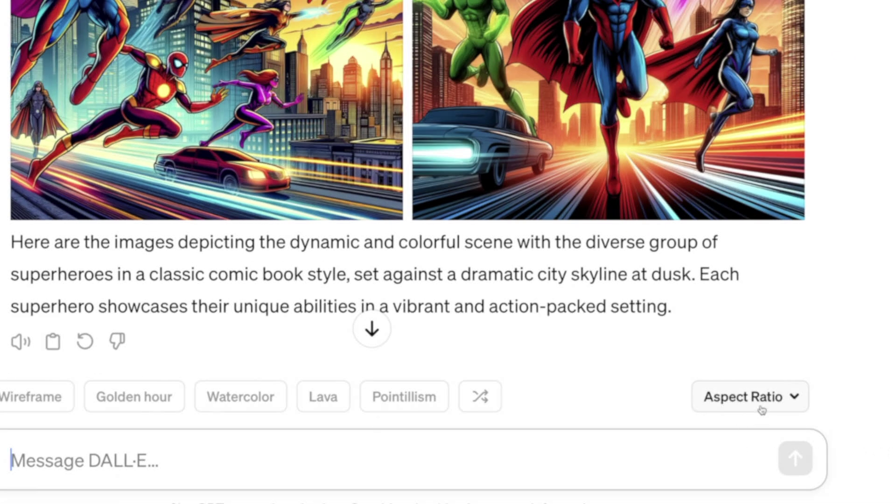
{"action": "left_click", "coordinate": [771, 406]}
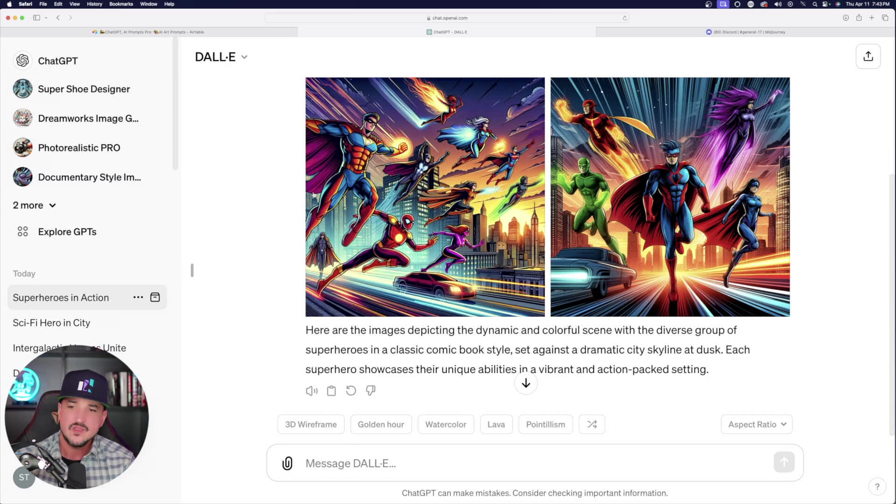
{"action": "left_click", "coordinate": [399, 192]}
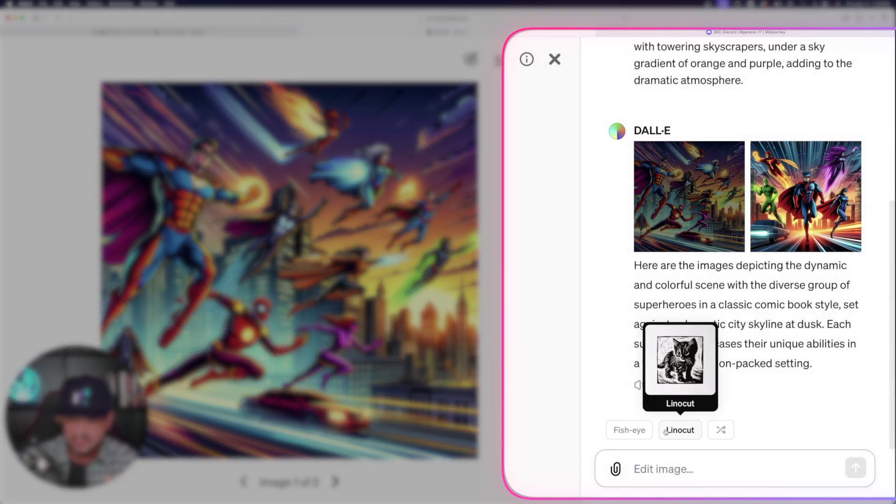
{"action": "mouse_move", "coordinate": [651, 431]}
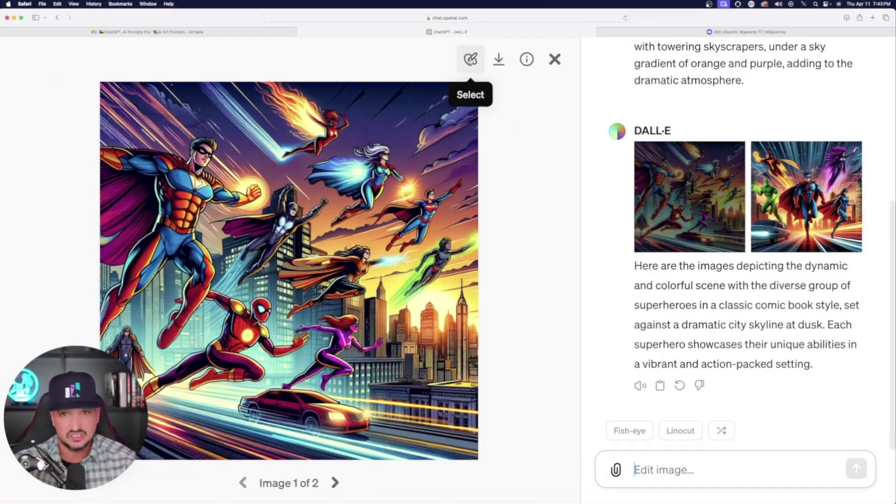
With the Select tool at a medium brush size, paint over the green-glowing flying superhero
{"action": "left_click", "coordinate": [471, 41]}
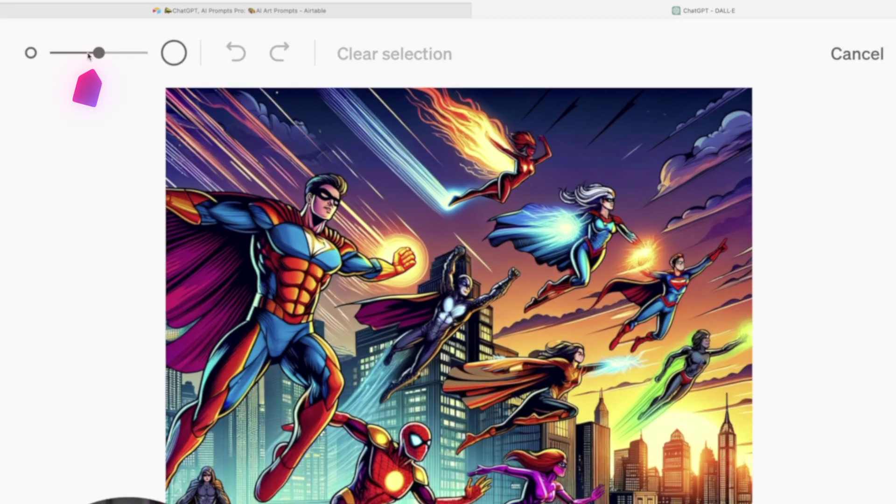
{"action": "mouse_move", "coordinate": [57, 60]}
{"action": "left_mouse_down"}
{"action": "mouse_move", "coordinate": [43, 61]}
{"action": "mouse_move", "coordinate": [73, 52]}
{"action": "left_mouse_up"}
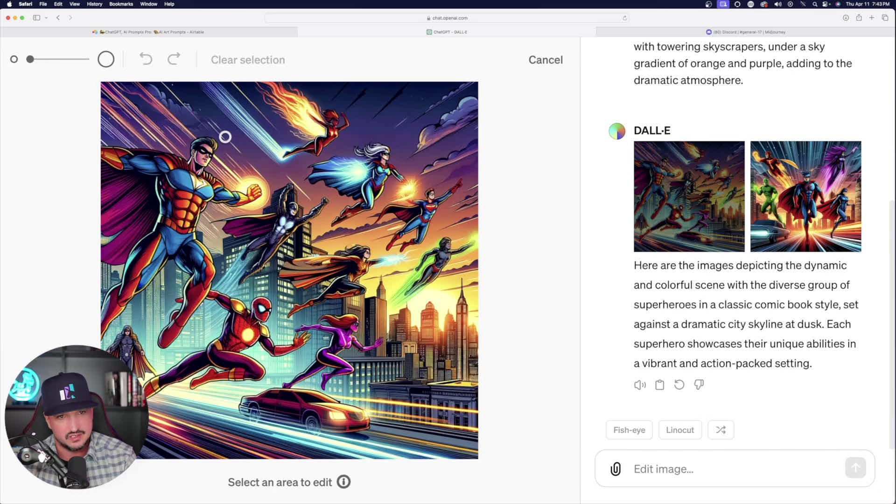
{"action": "left_click_drag", "start_coordinate": [30, 58], "coordinate": [84, 59]}
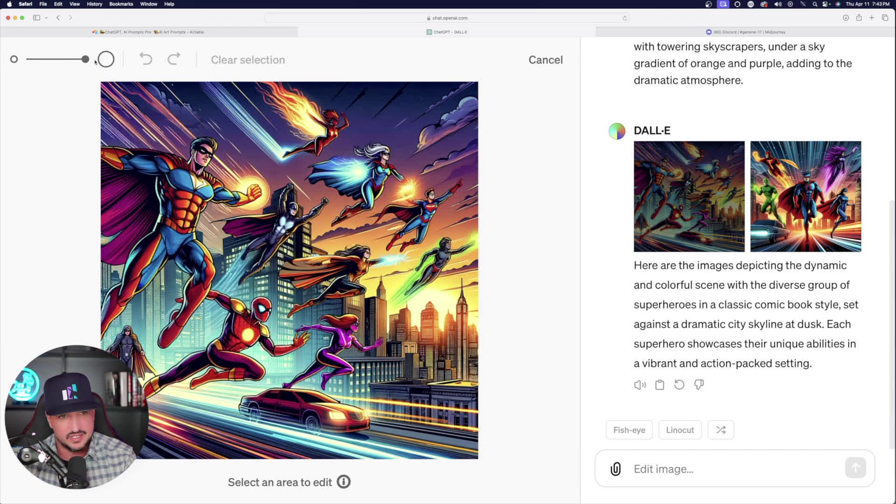
{"action": "left_click_drag", "start_coordinate": [85, 59], "coordinate": [51, 59]}
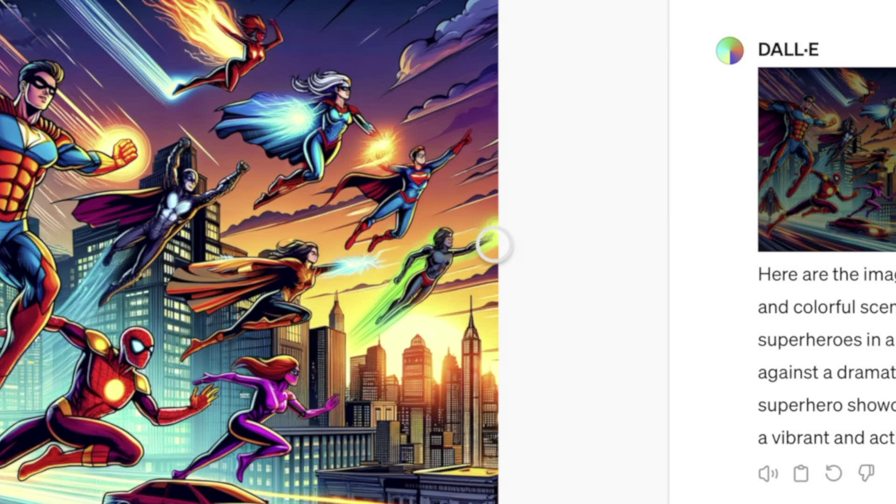
{"action": "mouse_move", "coordinate": [495, 231]}
{"action": "left_mouse_down"}
{"action": "mouse_move", "coordinate": [476, 241]}
{"action": "mouse_move", "coordinate": [444, 236]}
{"action": "mouse_move", "coordinate": [365, 315]}
{"action": "mouse_move", "coordinate": [422, 282]}
{"action": "mouse_move", "coordinate": [448, 254]}
{"action": "left_mouse_up"}
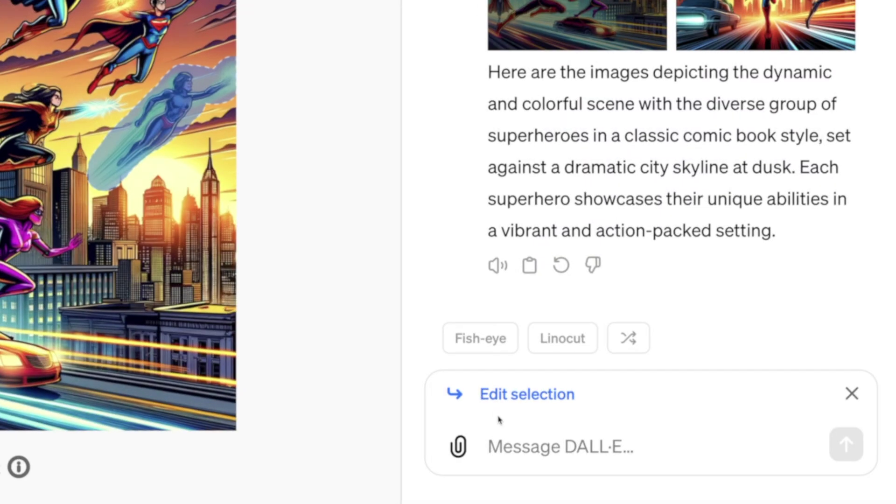
Submit the edit 'remove specific superhero' for the marked area, then close the image editor
{"action": "left_click", "coordinate": [666, 463]}
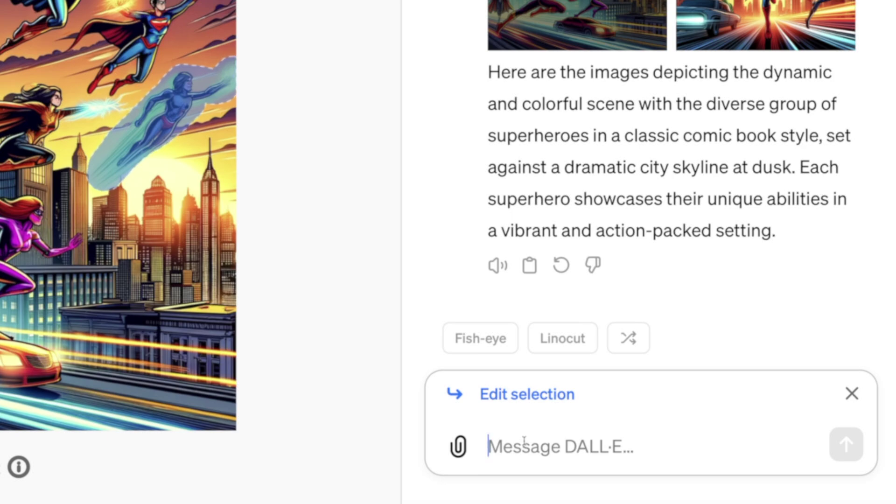
{"action": "type", "text": "remove specific superhero"}
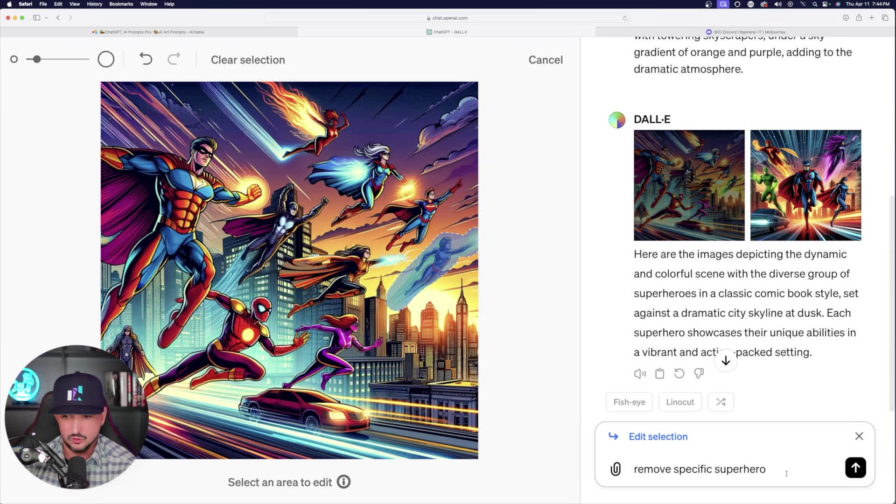
{"action": "key", "text": "Return"}
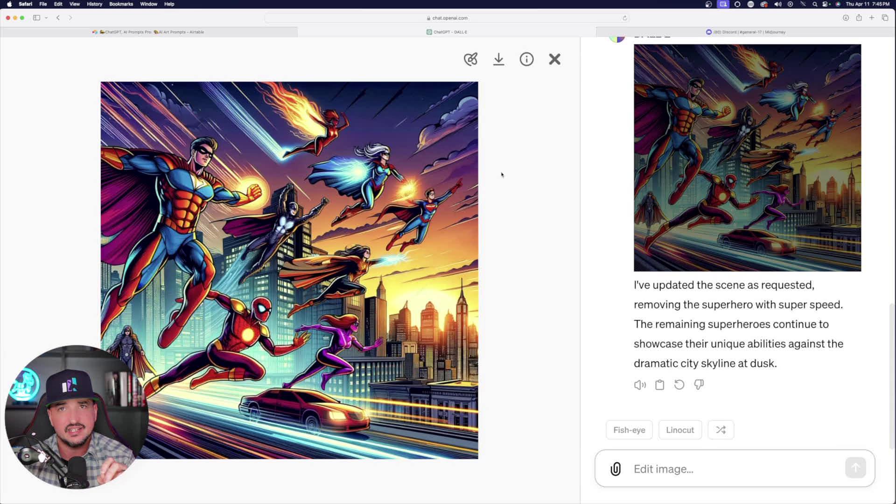
{"action": "key", "text": "Escape"}
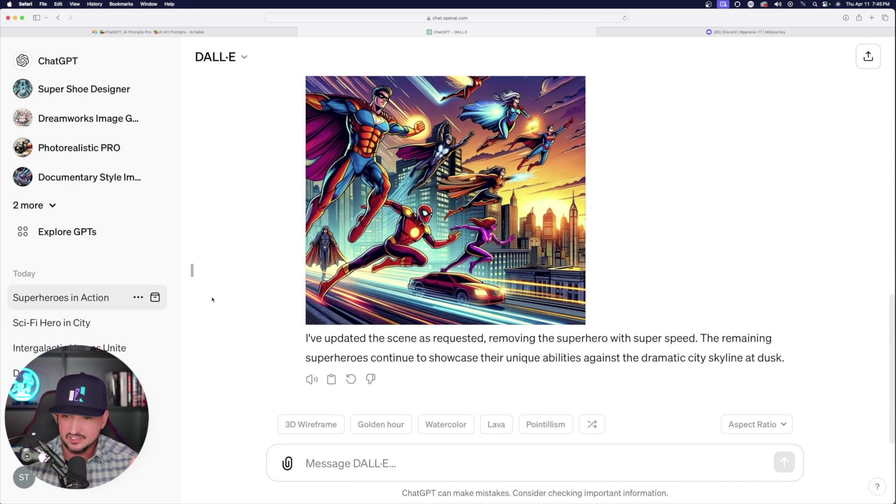
Open the Cowboys vs Eagles helmet record in Airtable and select its entire Full Prompt text
{"action": "left_click", "coordinate": [222, 33]}
{"action": "left_click", "coordinate": [771, 204]}
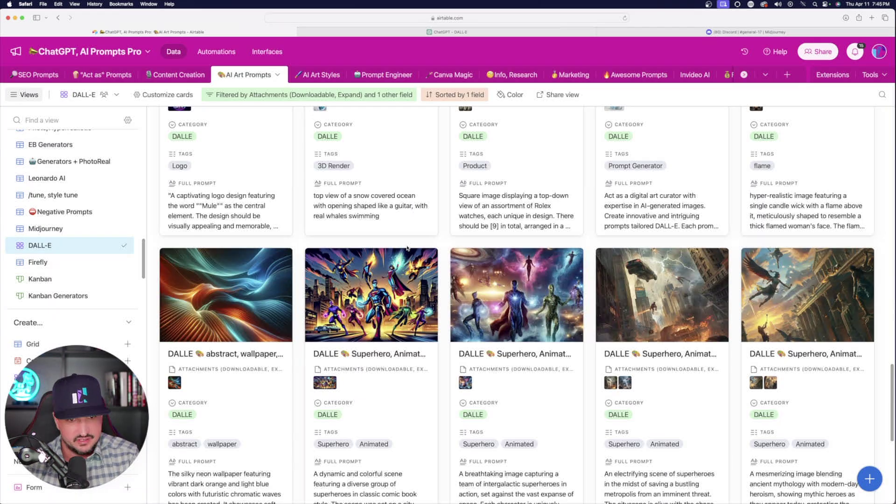
{"action": "scroll", "coordinate": [286, 312], "scroll_direction": "up", "scroll_amount": 10}
{"action": "scroll", "coordinate": [287, 312], "scroll_direction": "down", "scroll_amount": 3}
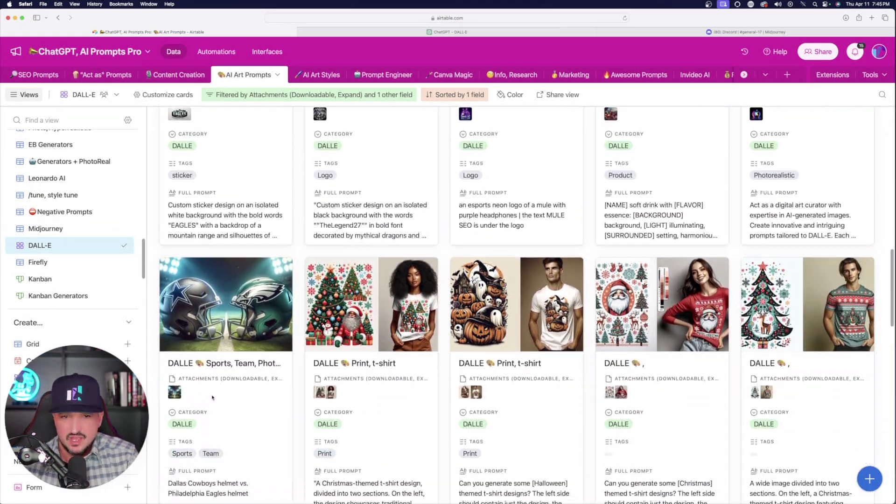
{"action": "left_click", "coordinate": [219, 329]}
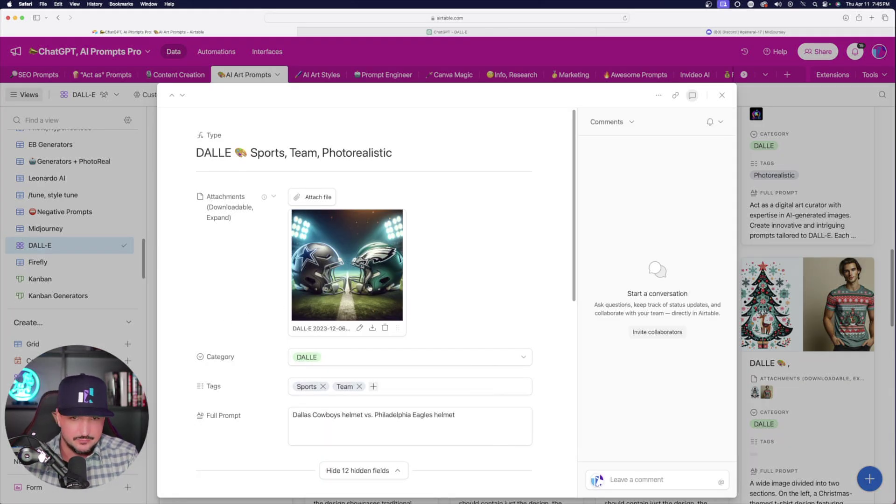
{"action": "left_click", "coordinate": [369, 280]}
{"action": "left_click", "coordinate": [630, 240]}
{"action": "scroll", "coordinate": [496, 174], "scroll_direction": "down", "scroll_amount": 3}
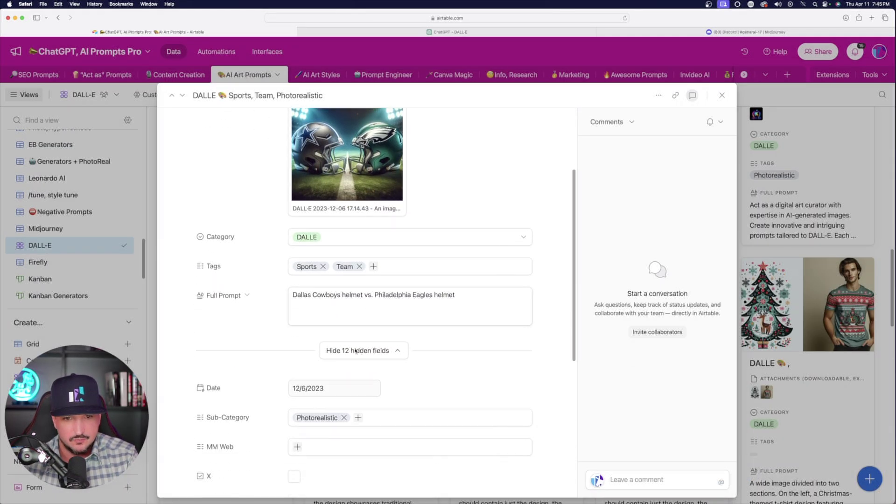
{"action": "left_click_drag", "start_coordinate": [458, 288], "coordinate": [282, 286]}
{"action": "key", "text": "super+c"}
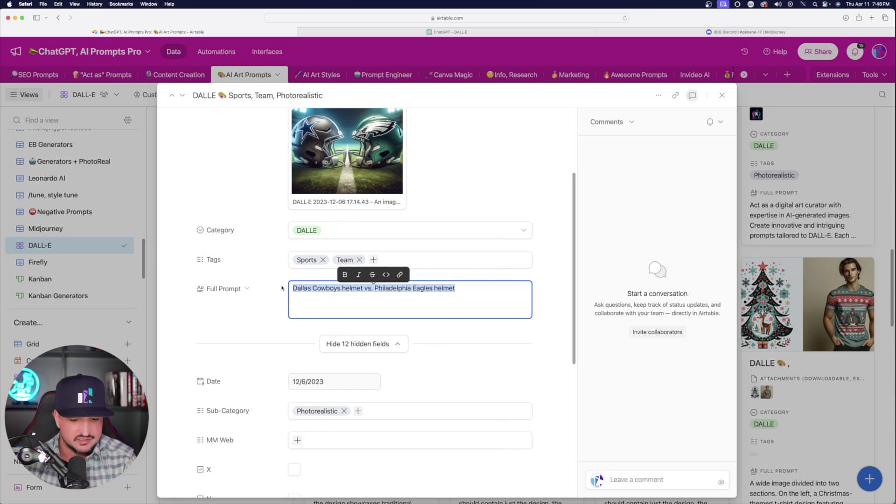
Paste the Cowboys vs Eagles helmet prompt into the DALL·E chat and send it
{"action": "left_click", "coordinate": [445, 33]}
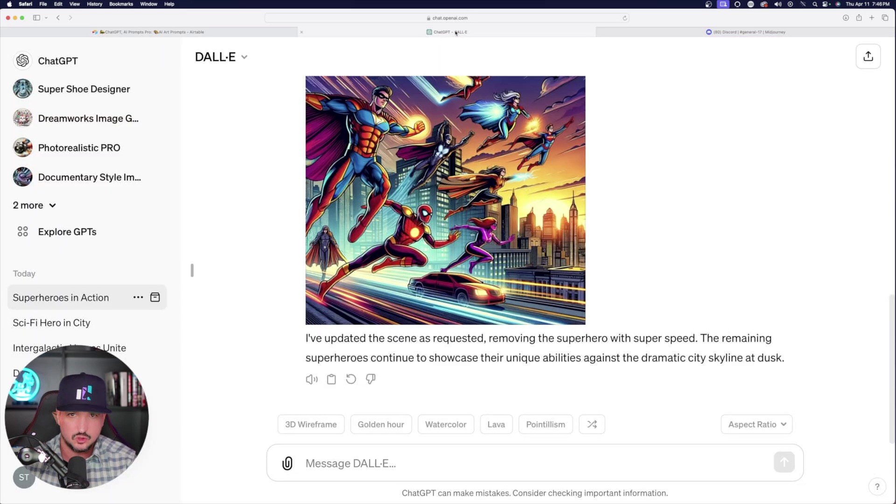
{"action": "left_click", "coordinate": [355, 463]}
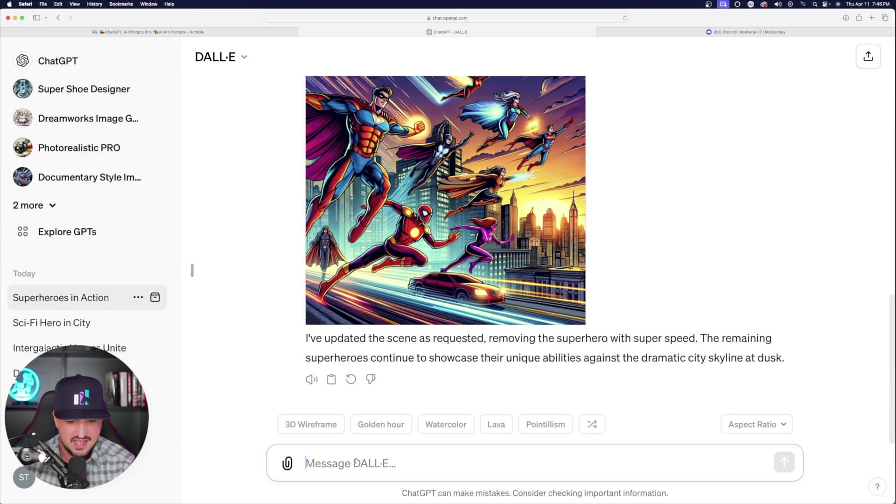
{"action": "key", "text": "super+v"}
{"action": "left_click", "coordinate": [785, 463]}
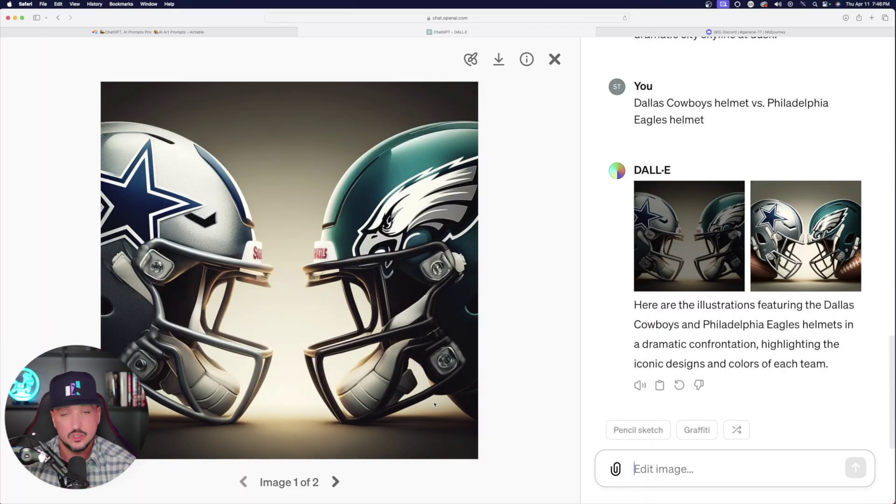
With a larger brush, select the Eagles helmet and request a Kansas City Chiefs helmet instead
{"action": "left_click", "coordinate": [470, 58]}
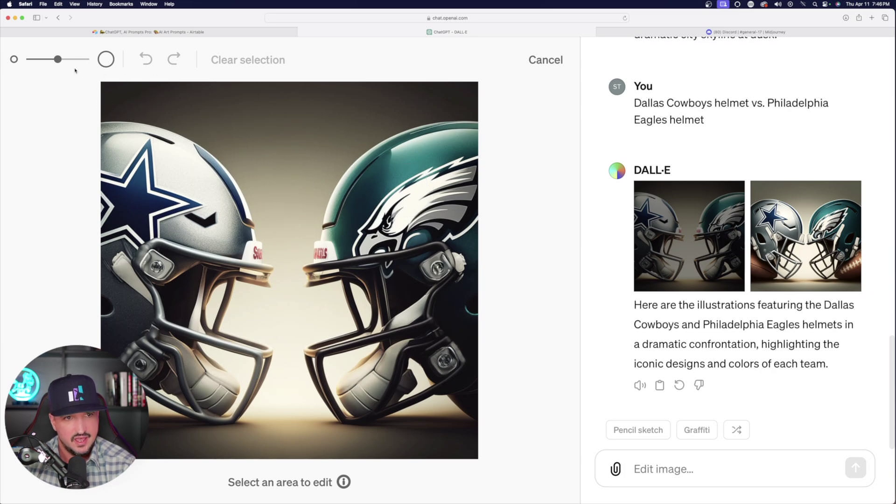
{"action": "left_click_drag", "start_coordinate": [66, 59], "coordinate": [72, 59]}
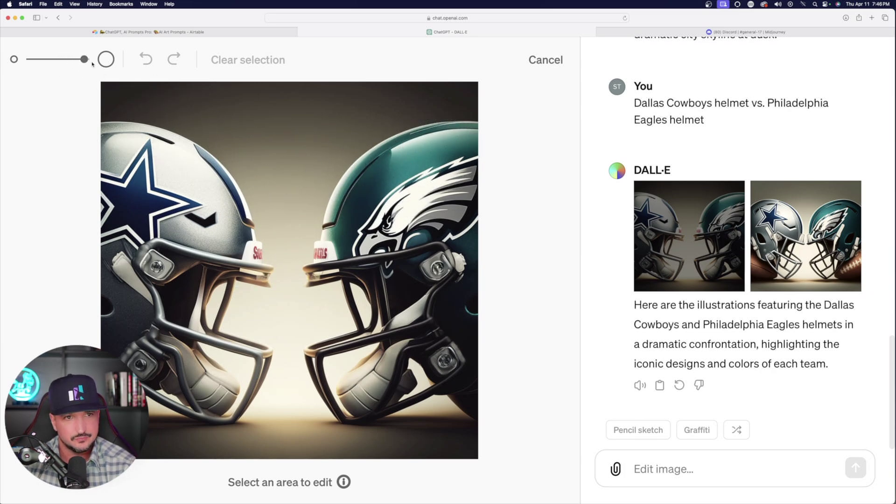
{"action": "left_click_drag", "start_coordinate": [404, 309], "coordinate": [345, 351]}
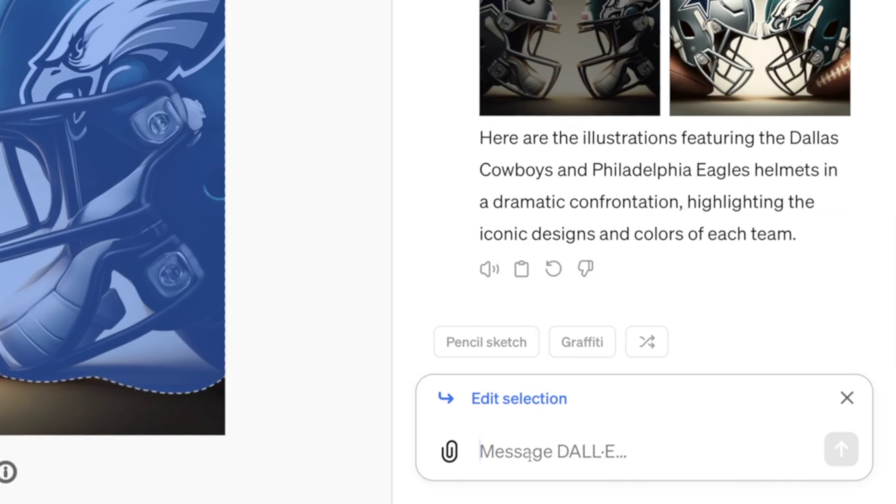
{"action": "type", "text": "replace this Philadelphia Eagles football helmet with a Kansas City Chiefs helmet"}
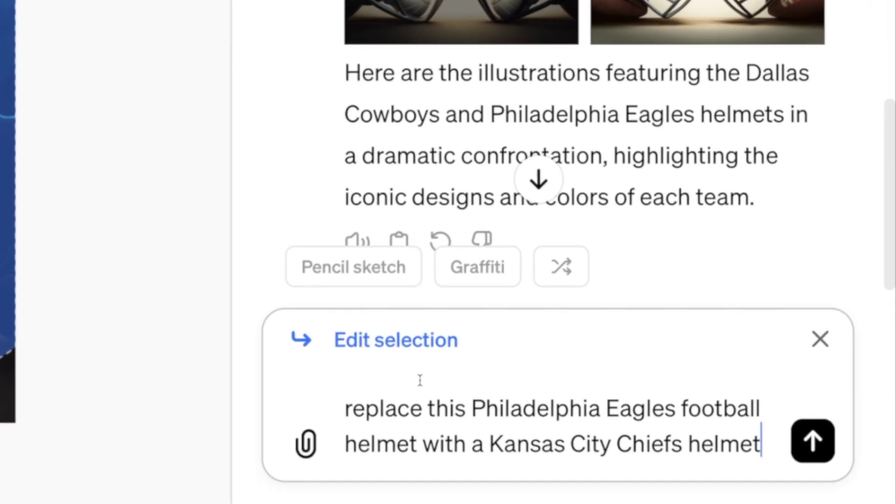
{"action": "left_click", "coordinate": [818, 455]}
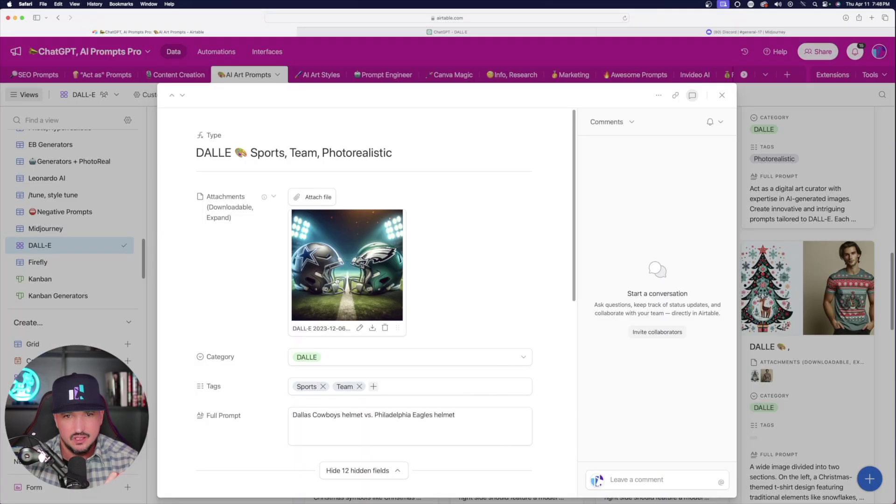
Compare the helmet image with the Airtable original and the Chiefs vs 49ers reference picture
{"action": "left_click", "coordinate": [336, 278]}
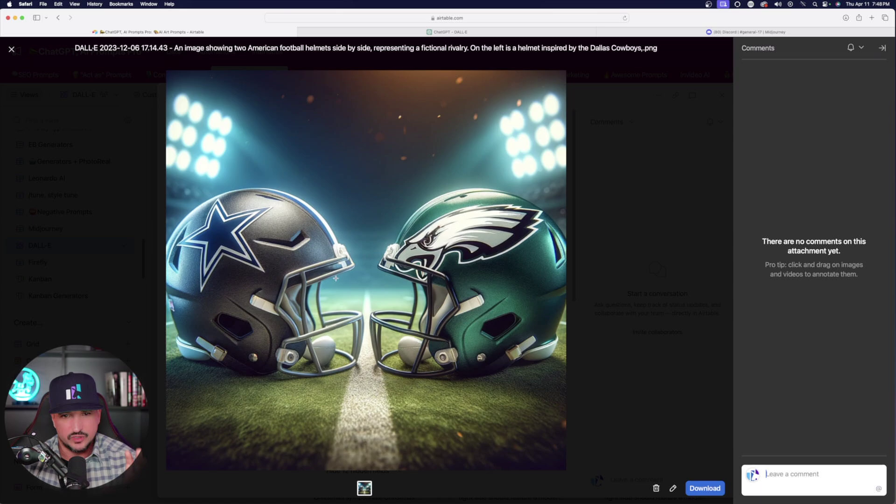
{"action": "left_click", "coordinate": [12, 49]}
{"action": "left_click", "coordinate": [447, 31]}
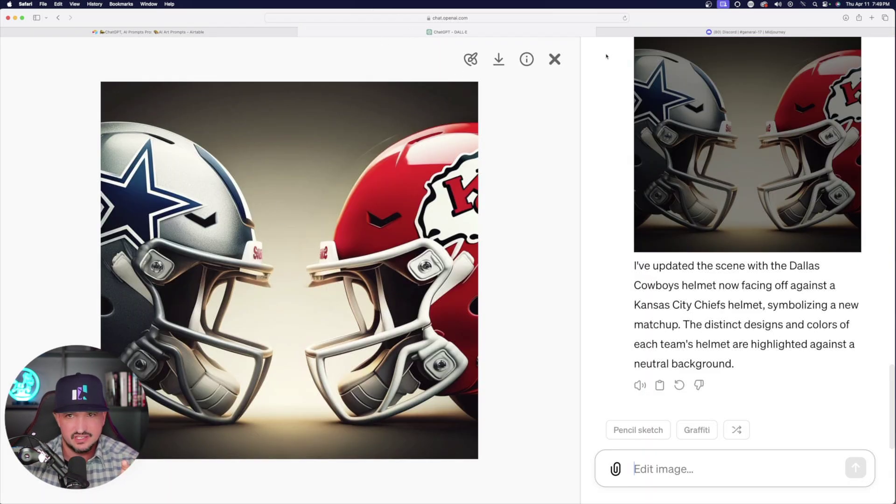
{"action": "key", "text": "ctrl+Up"}
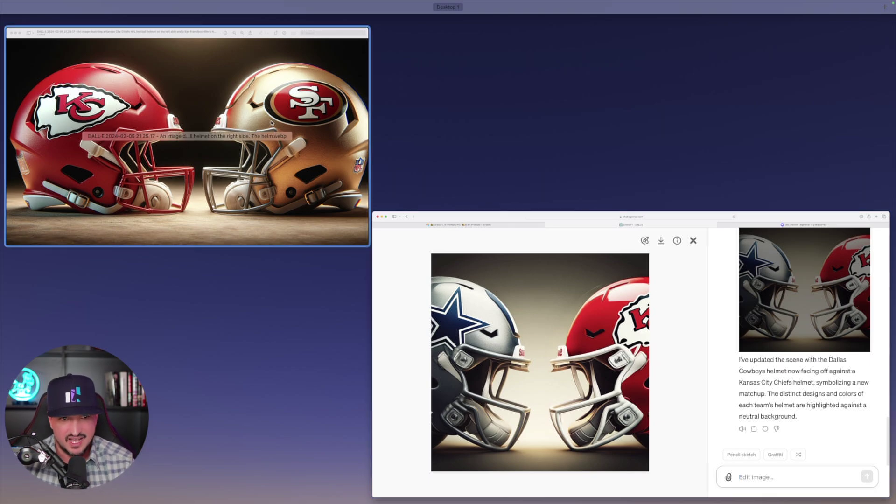
{"action": "left_click", "coordinate": [271, 123]}
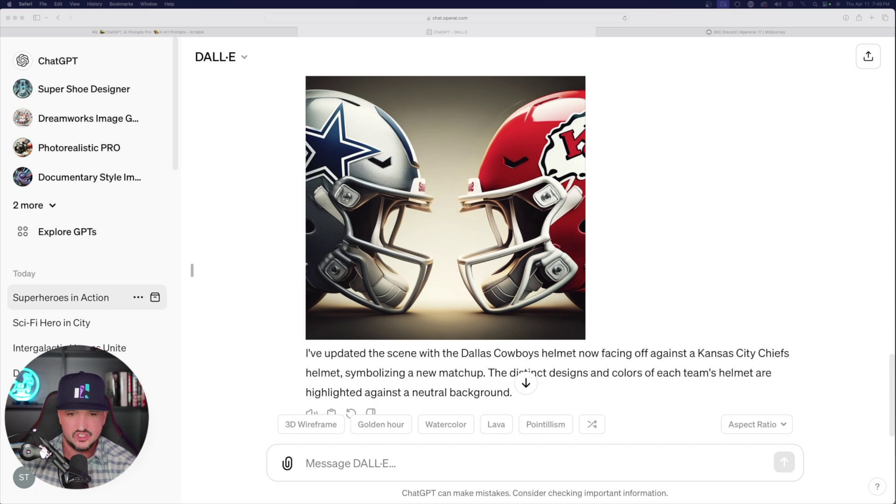
Start typing 'a cute pu' and open the second wide-aspect puppy image full size
{"action": "left_click", "coordinate": [343, 455]}
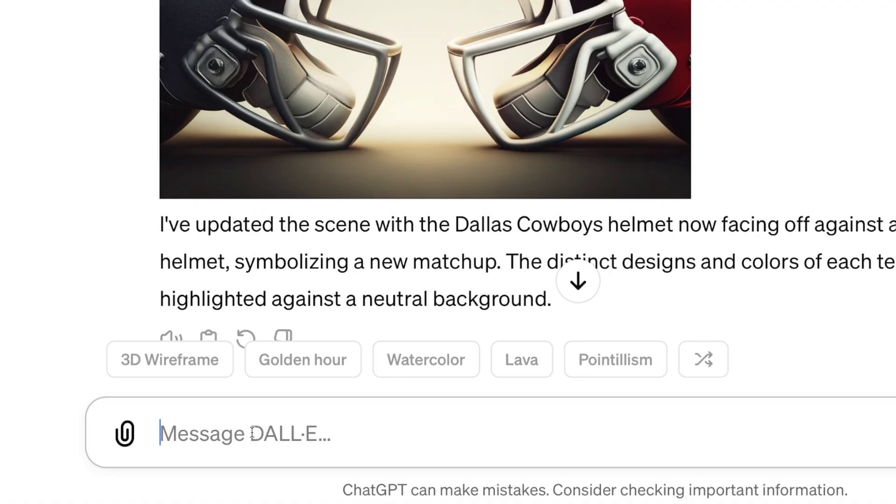
{"action": "type", "text": "a cute pu"}
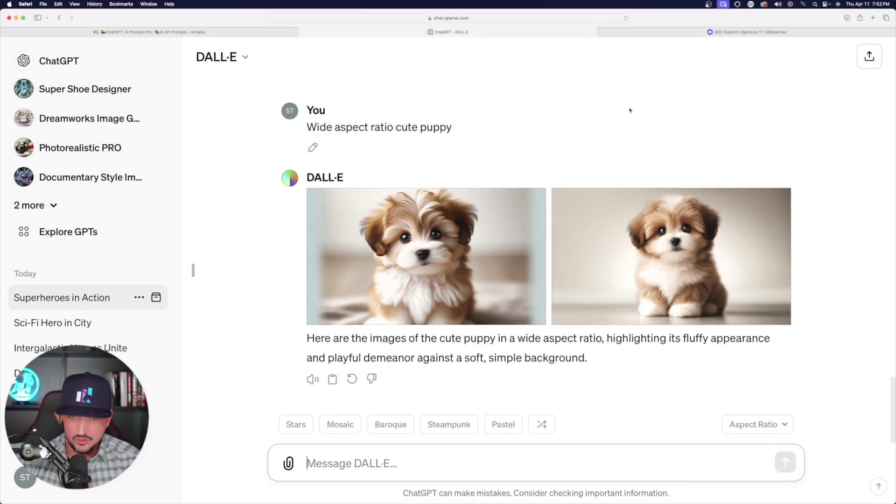
{"action": "left_click", "coordinate": [667, 261]}
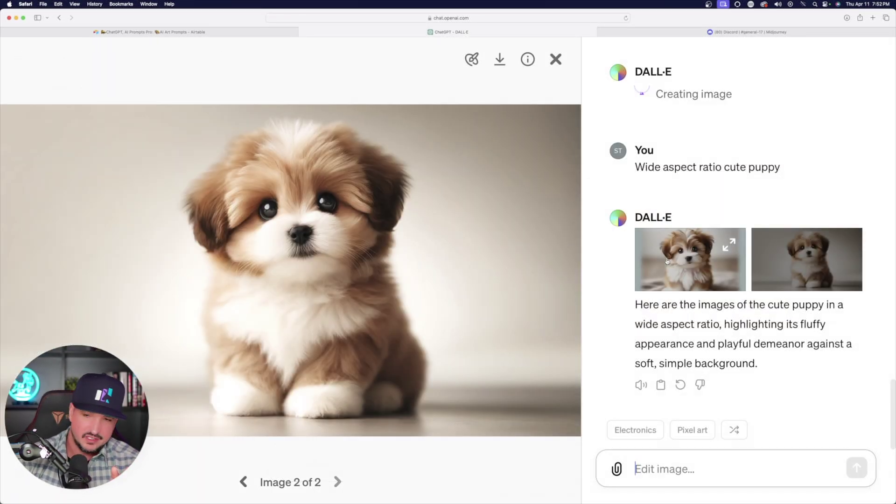
Brush-select both of the puppy's ears as the edit area, ready for an edit message
{"action": "left_click", "coordinate": [475, 59]}
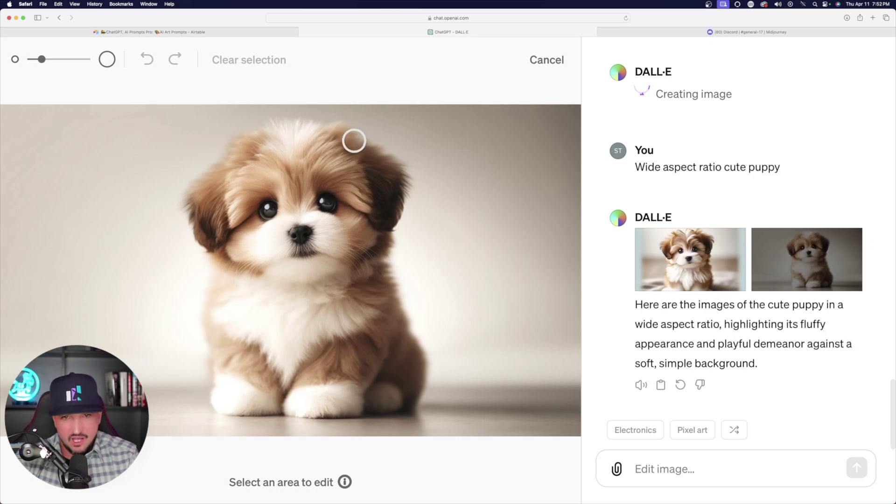
{"action": "mouse_move", "coordinate": [367, 157]}
{"action": "left_mouse_down"}
{"action": "mouse_move", "coordinate": [357, 156]}
{"action": "mouse_move", "coordinate": [372, 170]}
{"action": "mouse_move", "coordinate": [362, 154]}
{"action": "left_mouse_up"}
{"action": "mouse_move", "coordinate": [228, 166]}
{"action": "left_mouse_down"}
{"action": "mouse_move", "coordinate": [218, 176]}
{"action": "mouse_move", "coordinate": [230, 184]}
{"action": "mouse_move", "coordinate": [230, 164]}
{"action": "left_mouse_up"}
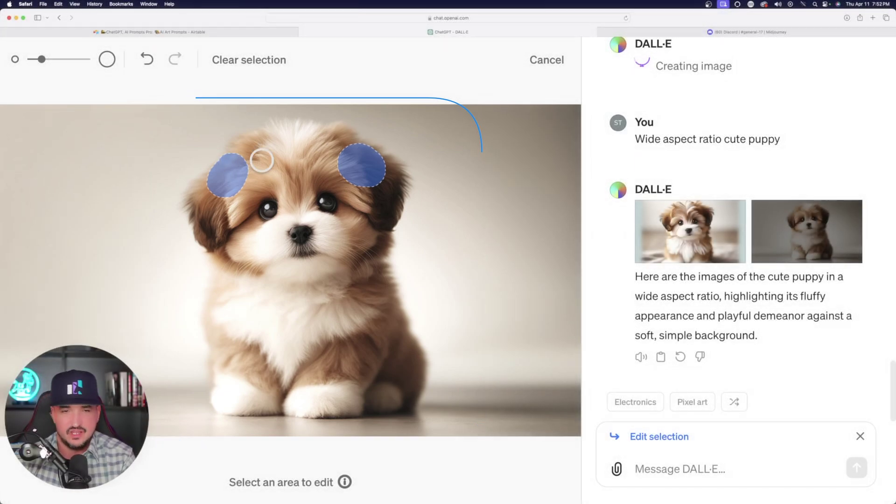
{"action": "left_click", "coordinate": [737, 469]}
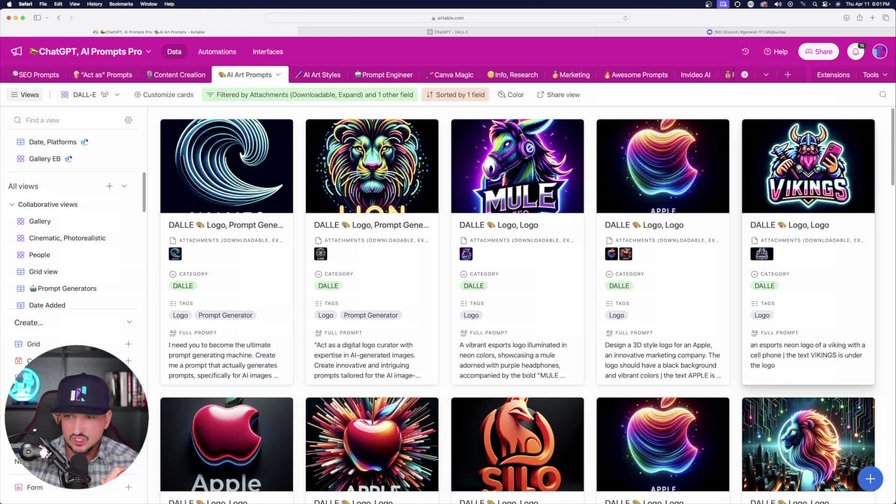
Open the VIKINGS logo record, preview its image, and copy its Full Prompt text
{"action": "left_click", "coordinate": [808, 223]}
{"action": "scroll", "coordinate": [422, 269], "scroll_direction": "down", "scroll_amount": 1}
{"action": "left_click", "coordinate": [392, 260]}
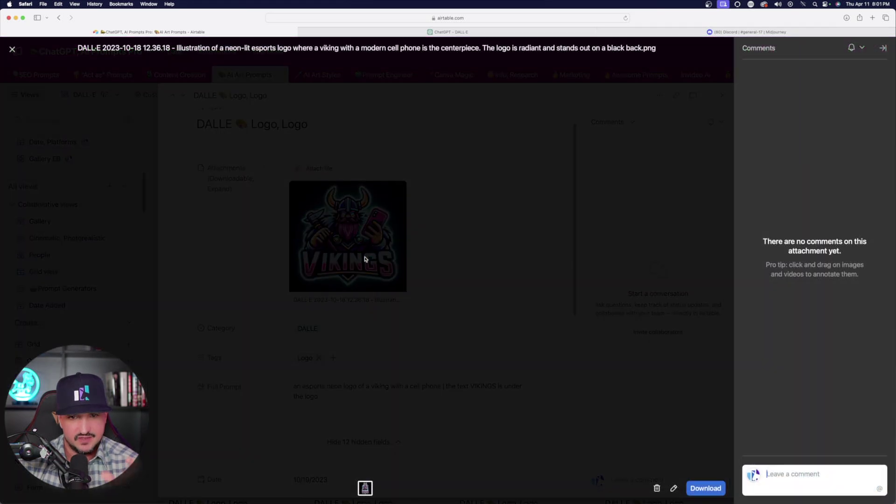
{"action": "left_click", "coordinate": [695, 183]}
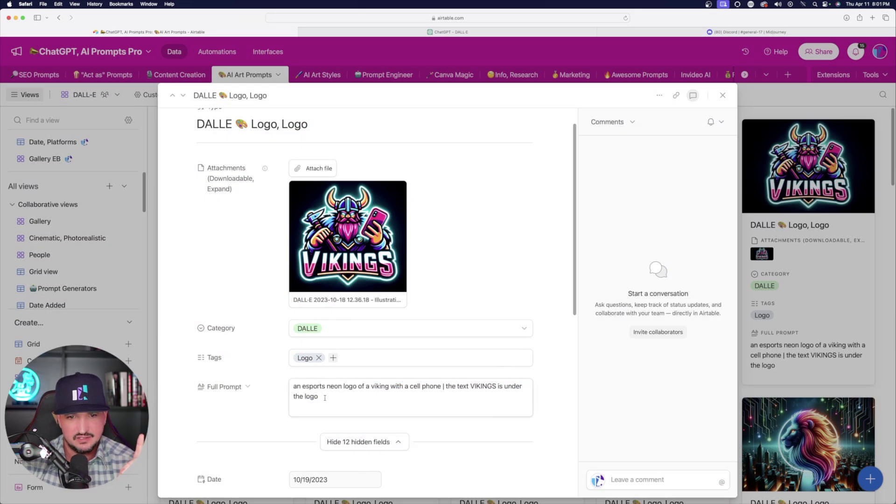
{"action": "left_click_drag", "start_coordinate": [325, 397], "coordinate": [286, 383]}
{"action": "key", "text": "super+c"}
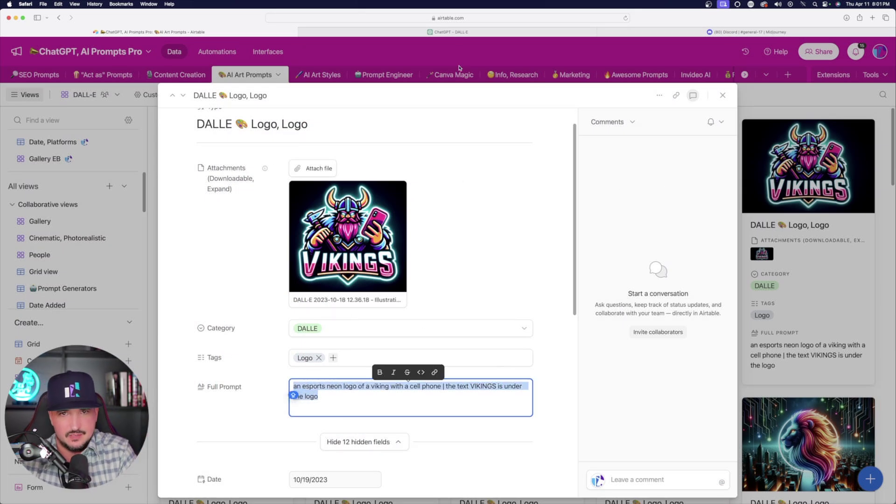
{"action": "left_click", "coordinate": [466, 32]}
Send the copied viking logo prompt to DALL·E and open the first neon esports logo
{"action": "left_click", "coordinate": [377, 463]}
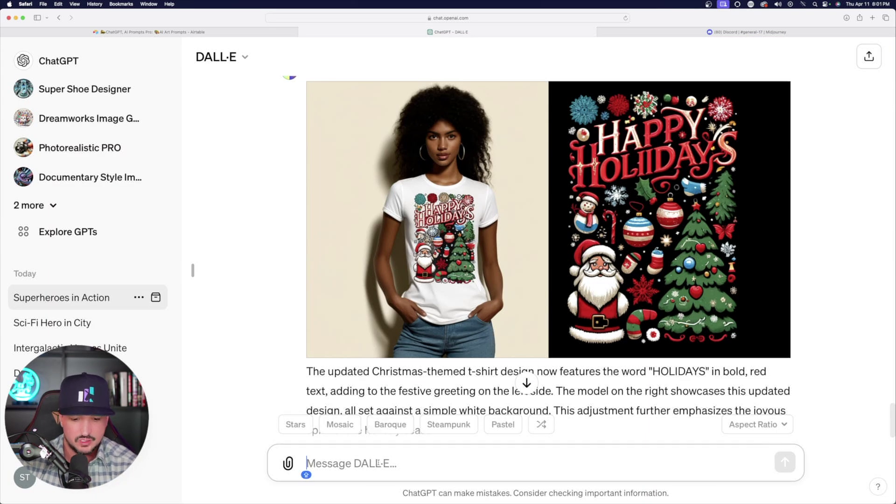
{"action": "key", "text": "super+v"}
{"action": "key", "text": "Return"}
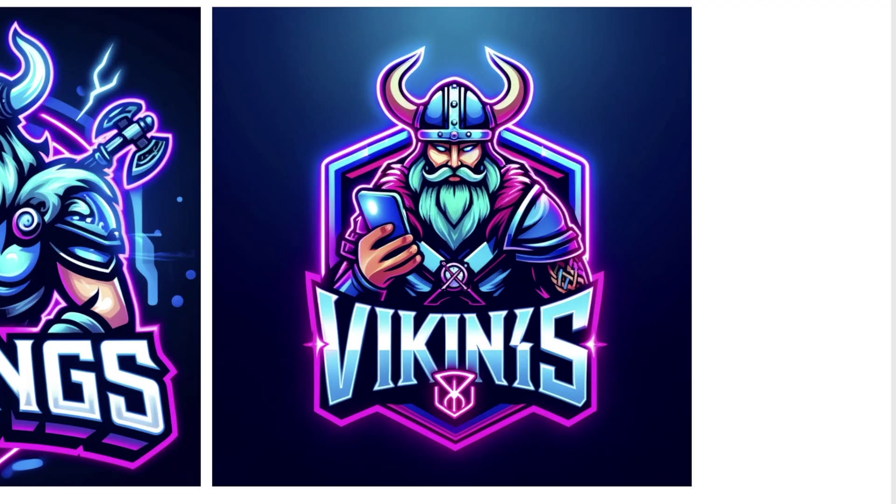
{"action": "left_click", "coordinate": [435, 219]}
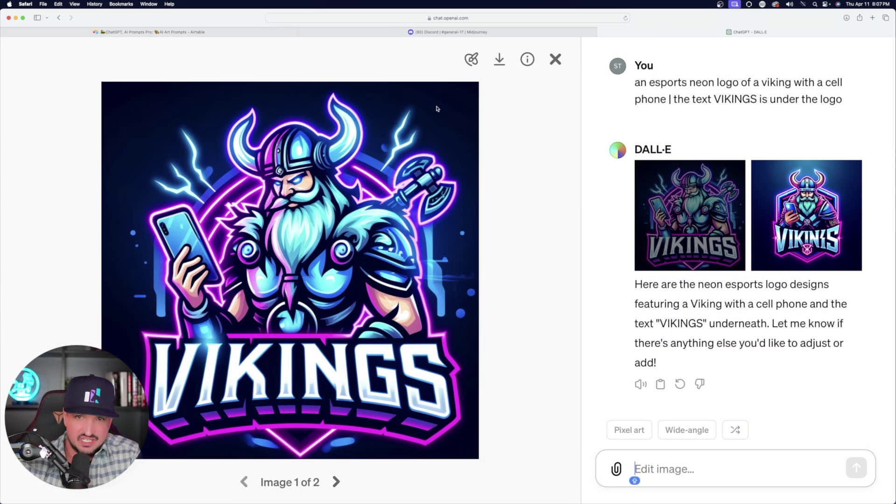
Select the VIKINGS lettering and enter the edit request The words "COWBOYS"
{"action": "left_click", "coordinate": [471, 59]}
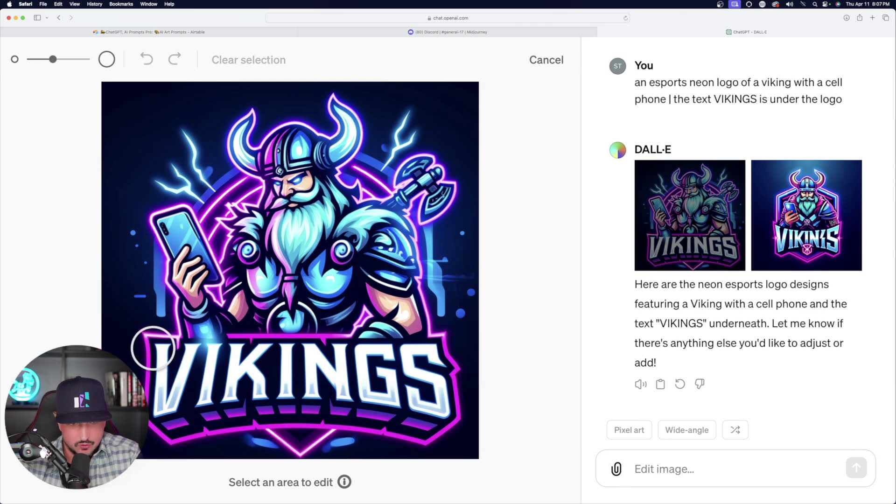
{"action": "mouse_move", "coordinate": [153, 349]}
{"action": "left_mouse_down"}
{"action": "mouse_move", "coordinate": [418, 352]}
{"action": "mouse_move", "coordinate": [439, 375]}
{"action": "mouse_move", "coordinate": [436, 420]}
{"action": "left_mouse_up"}
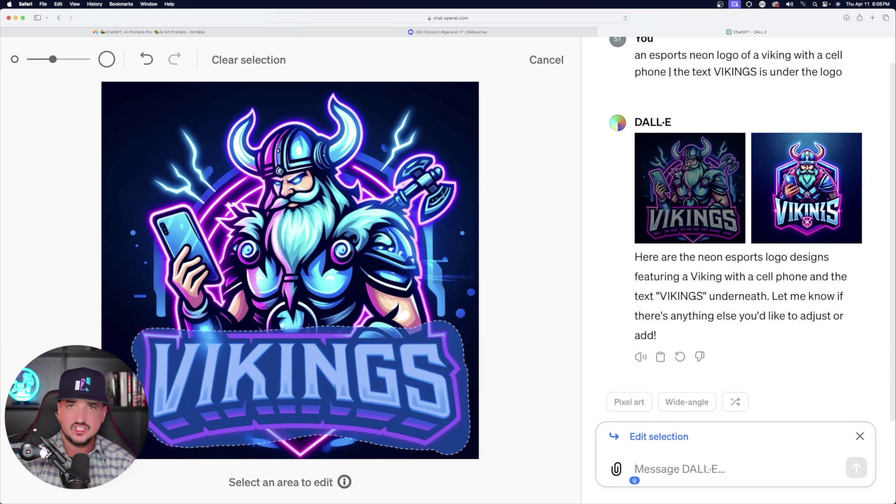
{"action": "type", "text": "The words \"COWBOYS\""}
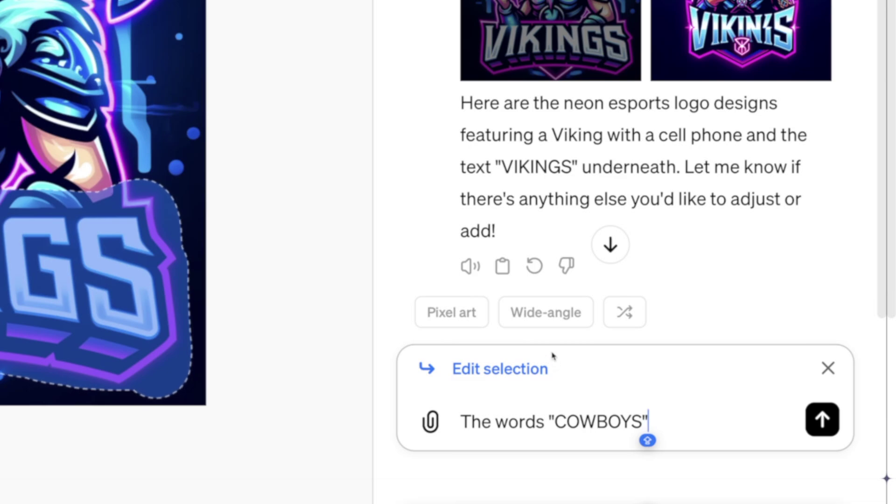